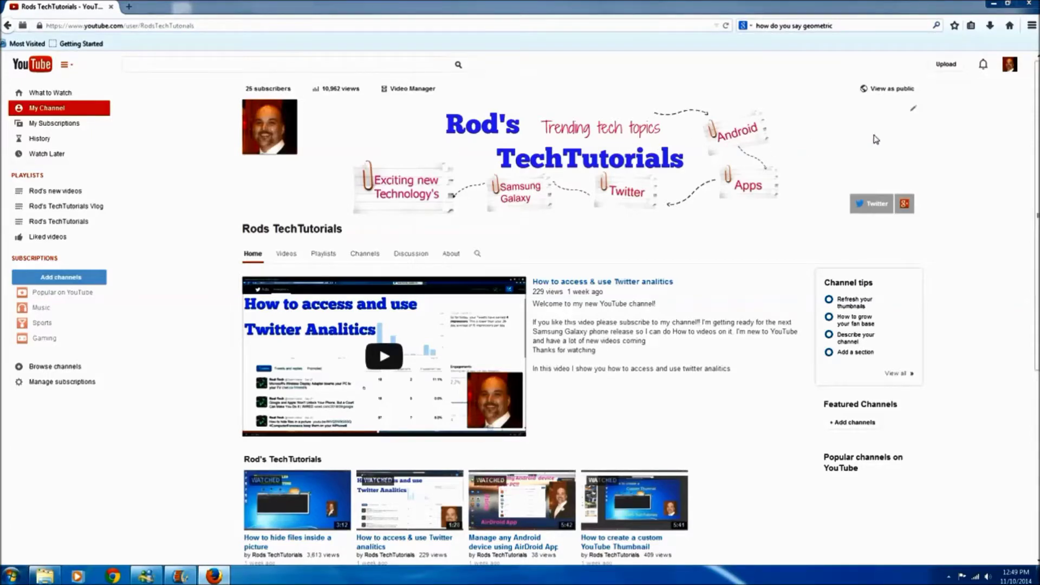
Step: Open YouTube's Edit channel art dialog and skim, then close, the 'How to create channel art' guide
click(912, 110)
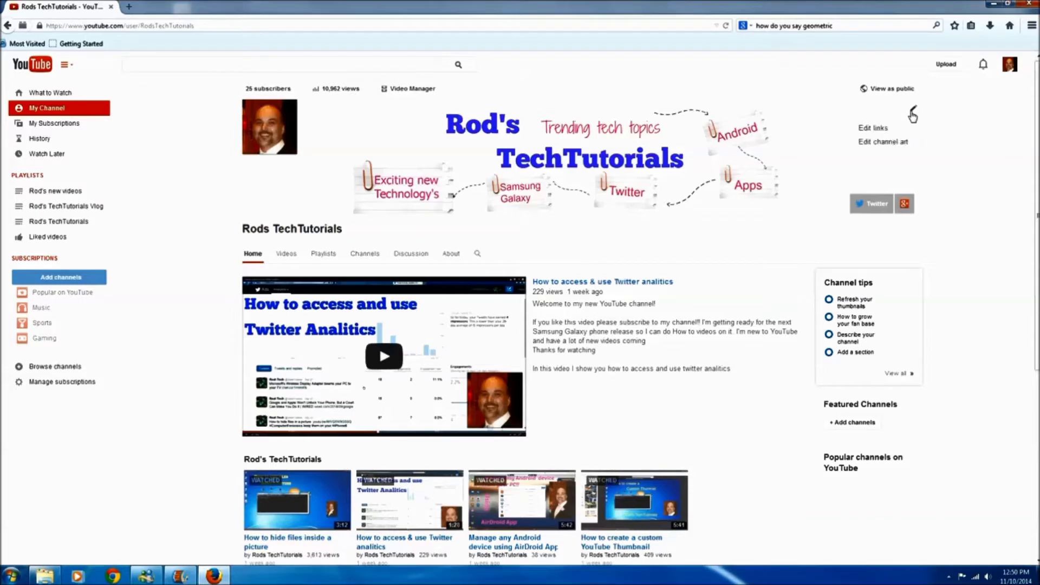
click(876, 142)
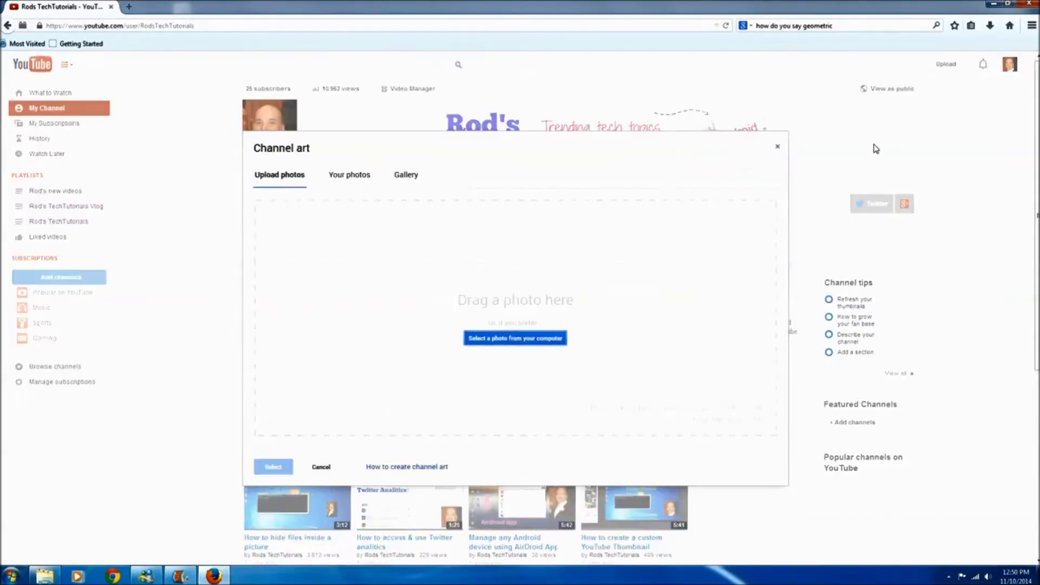
click(417, 470)
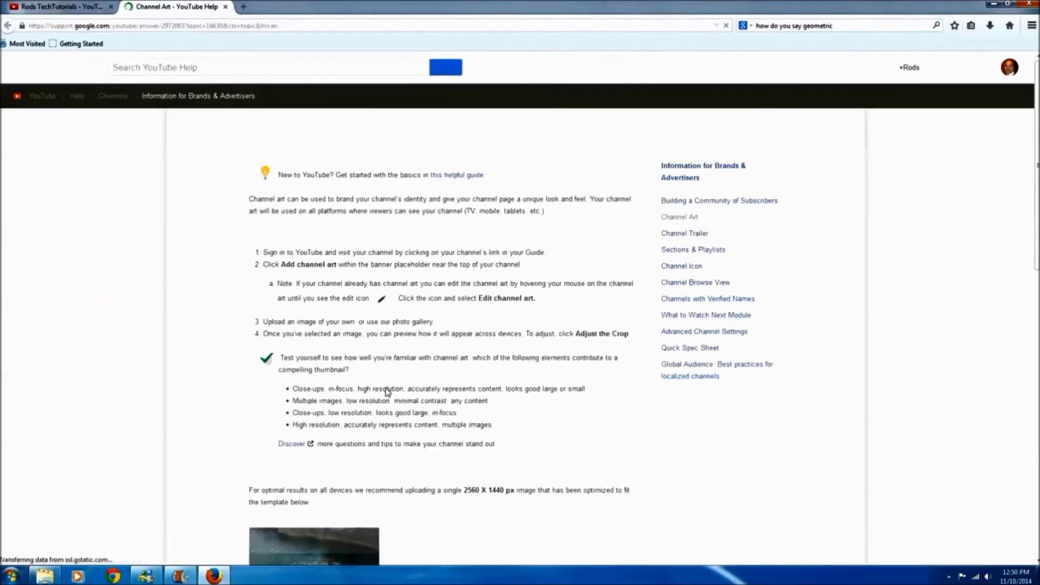
scroll(206, 351, down, 10)
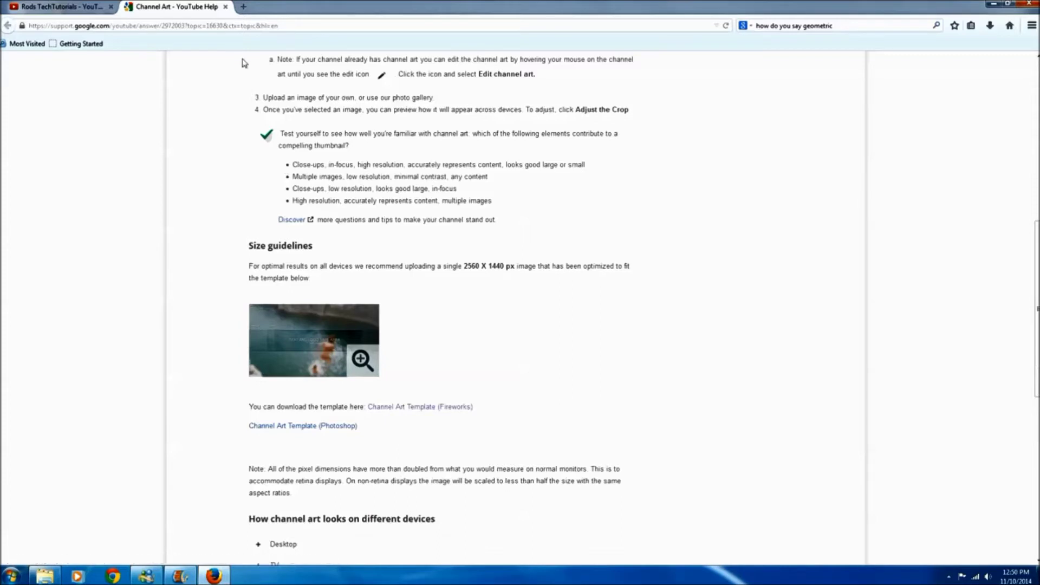
click(226, 7)
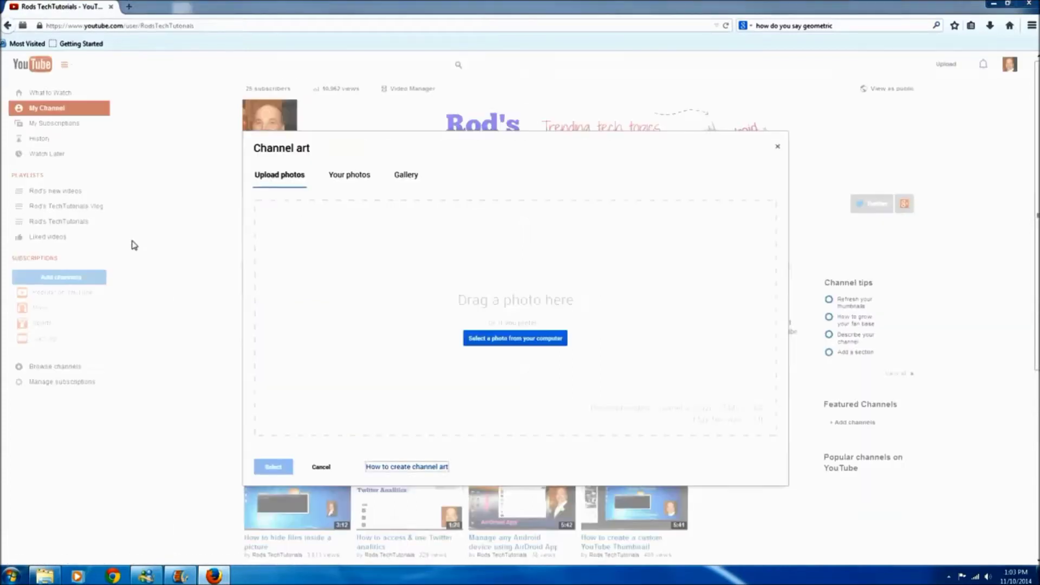
click(211, 26)
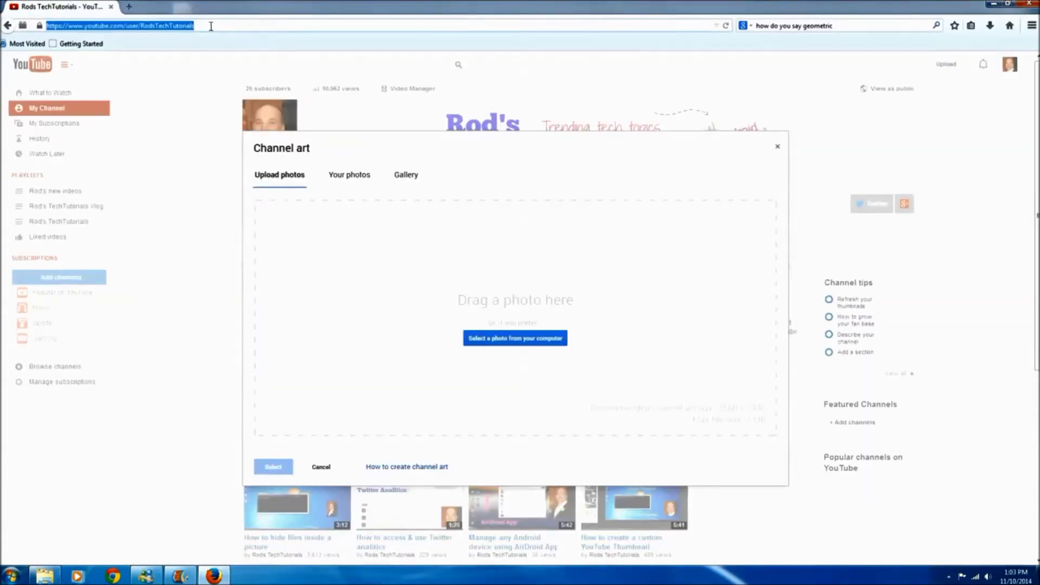
key(BackSpace)
text(www)
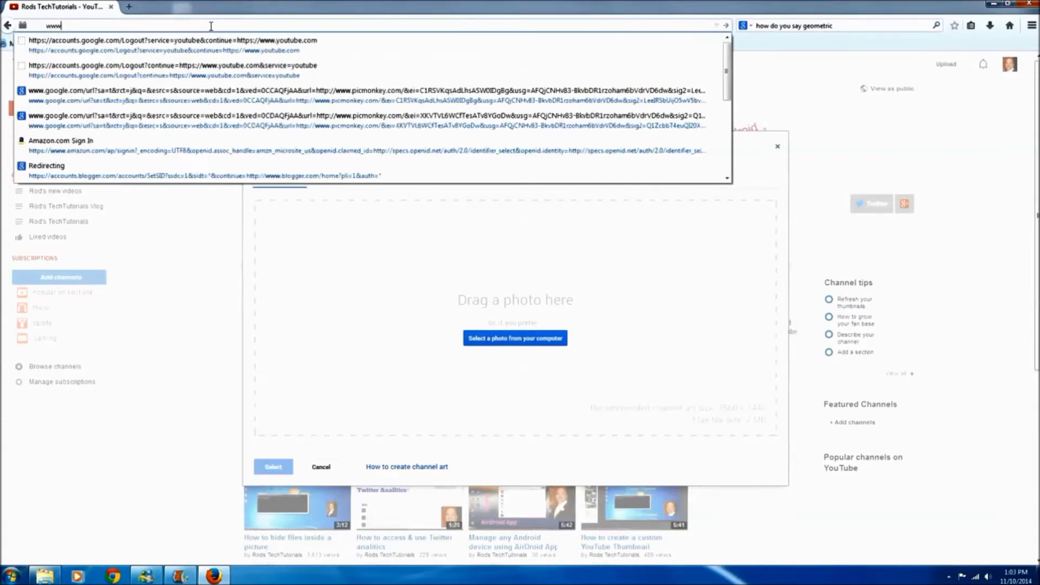
text(.picm)
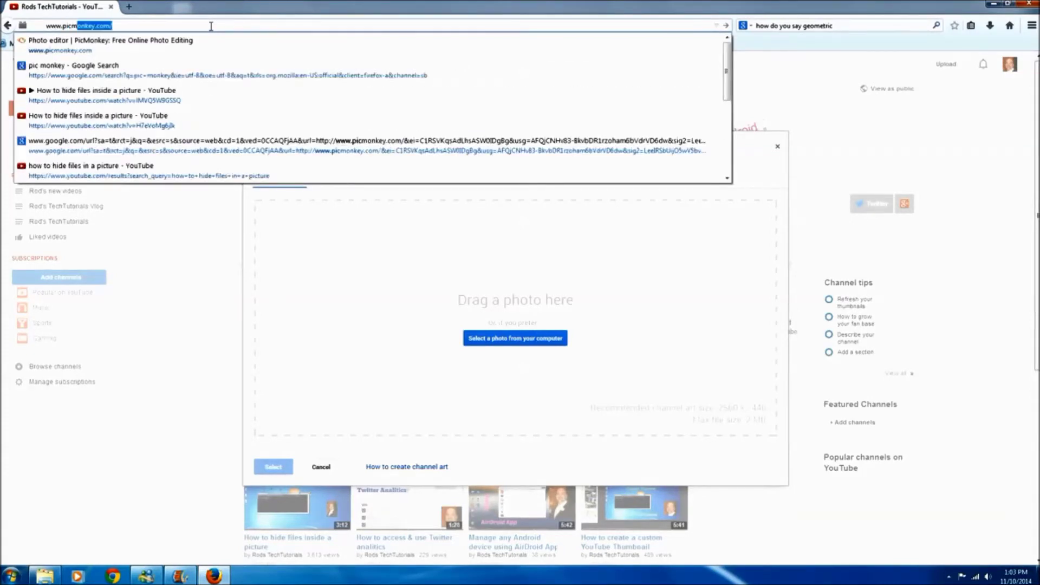
text(onkey)
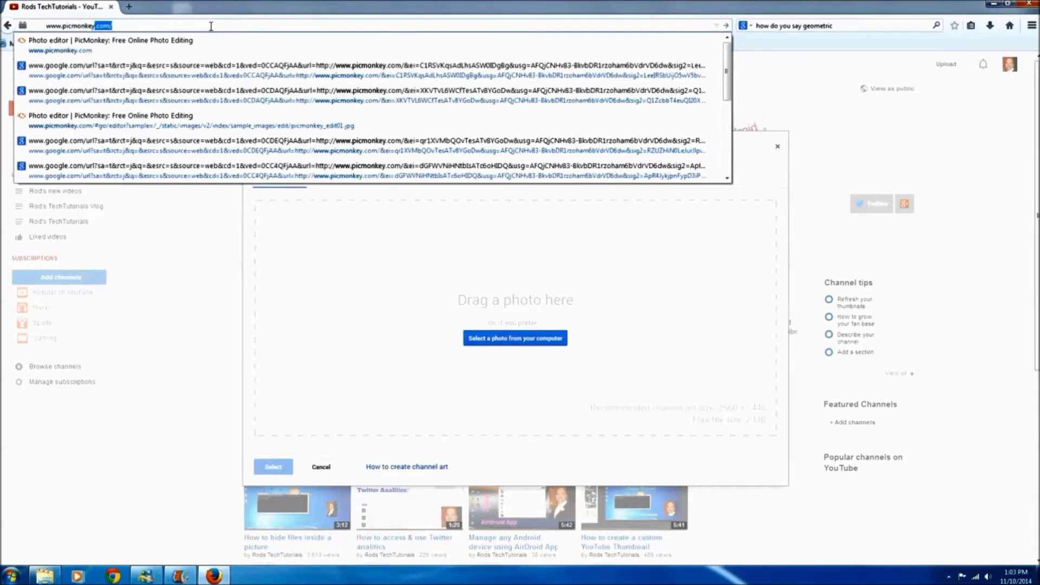
text(.com/)
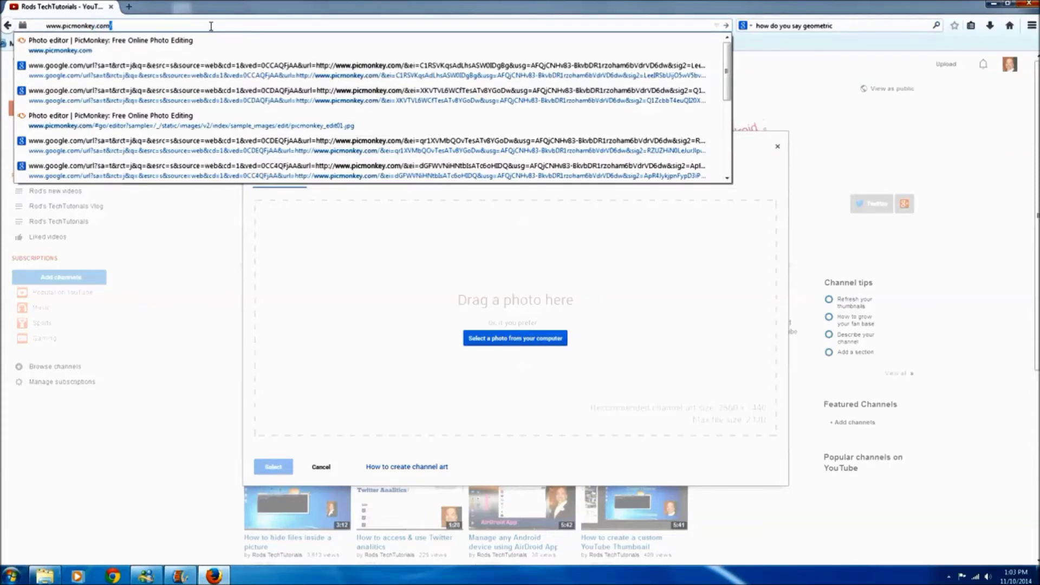
key(Return)
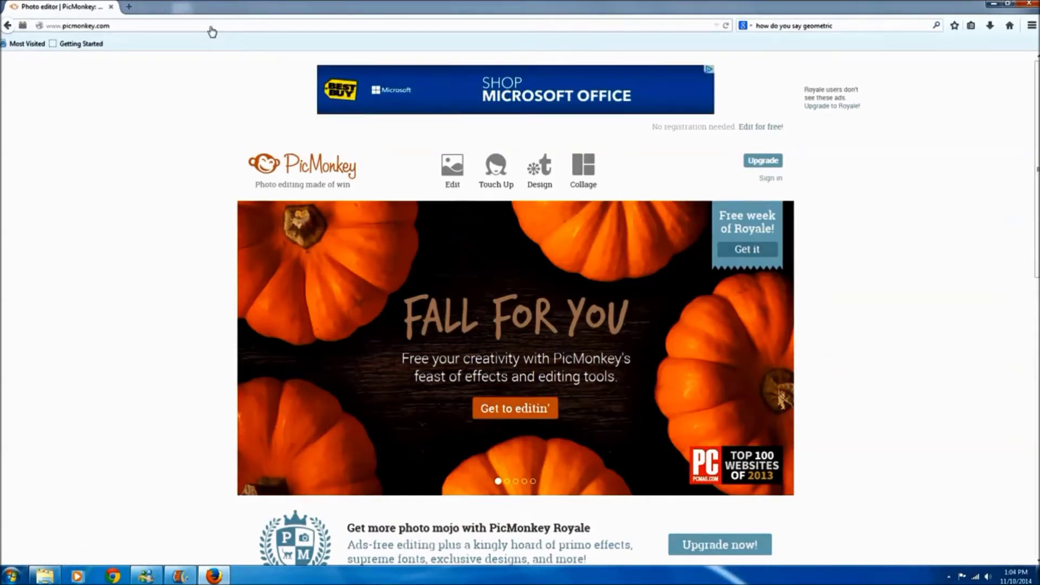
click(449, 168)
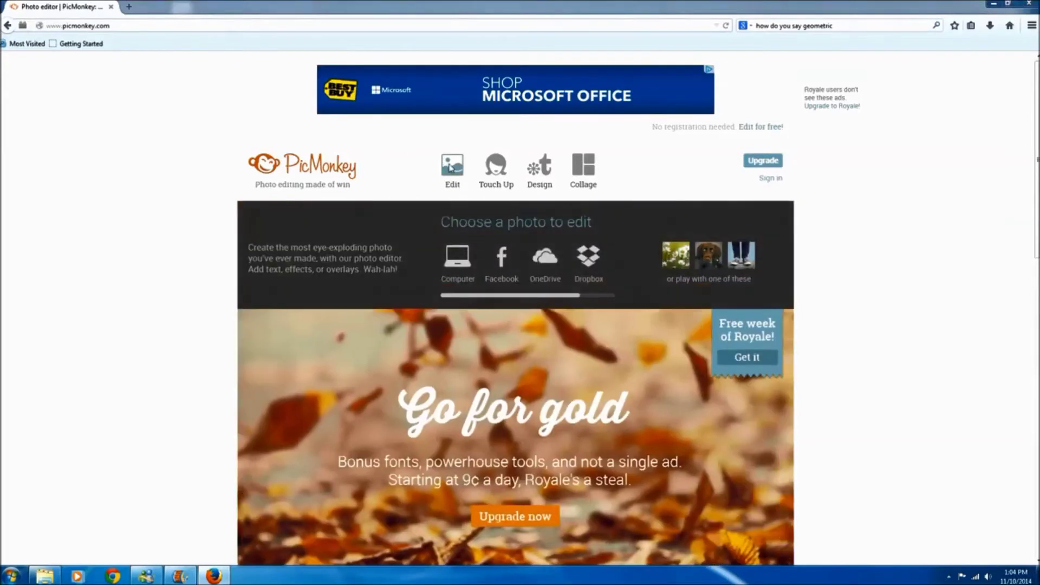
Step: Open the Channel Art Template file from the computer, listing All Files in the picker
key(Escape)
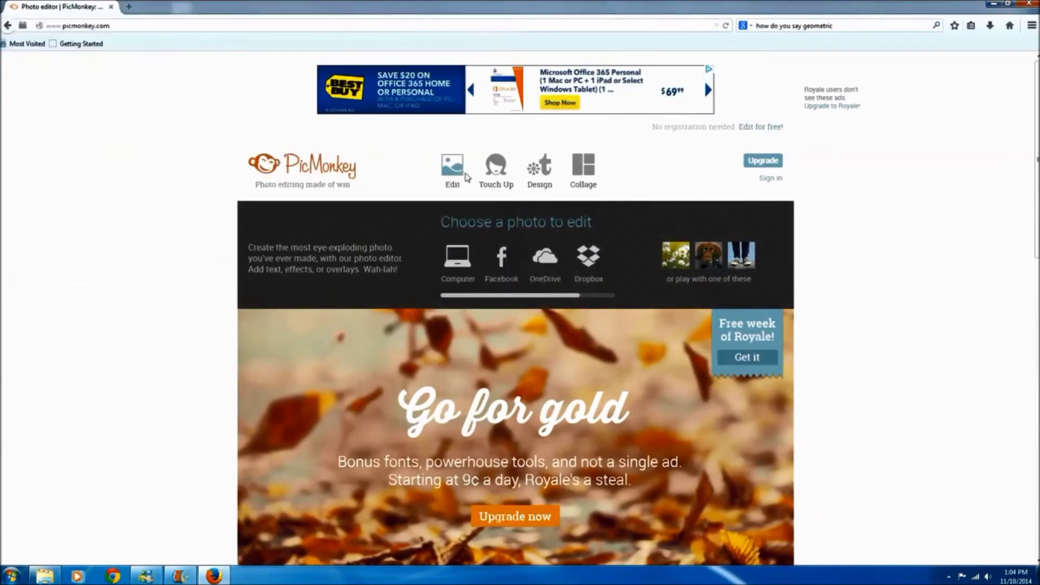
click(455, 173)
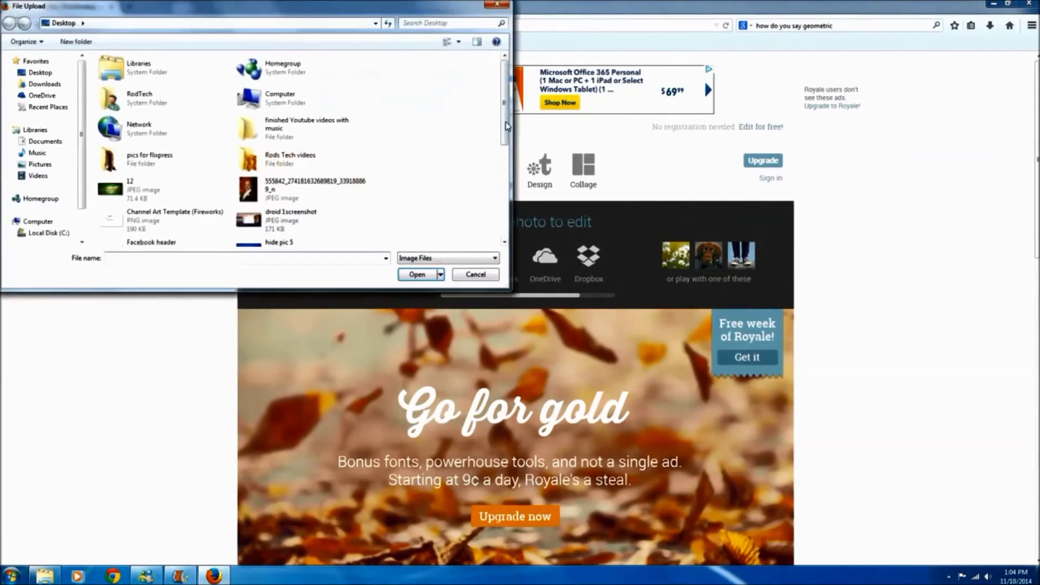
scroll(505, 162, down, 3)
scroll(505, 174, down, 1)
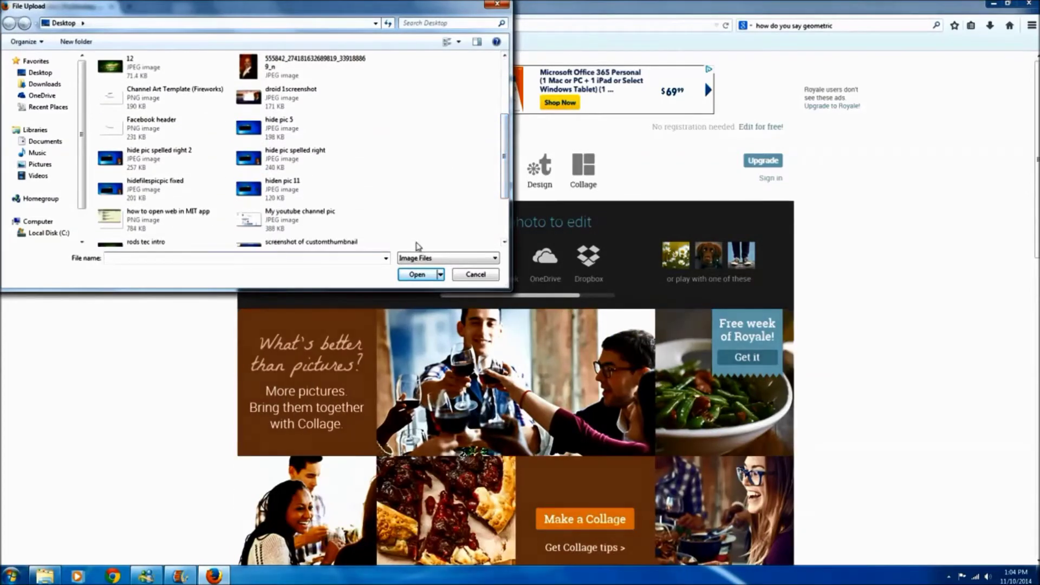
click(495, 258)
click(458, 273)
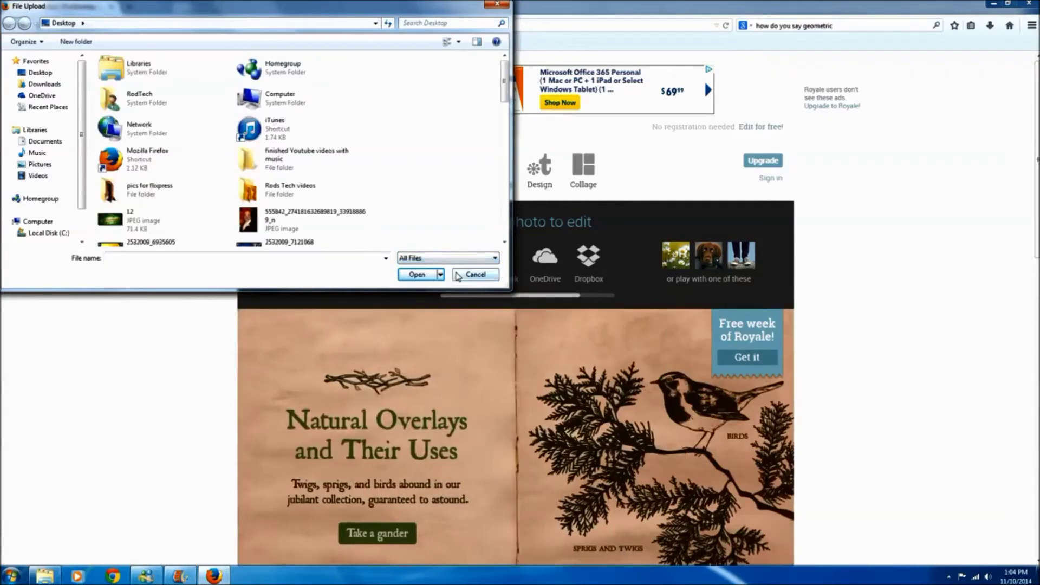
drag(504, 102, 504, 132)
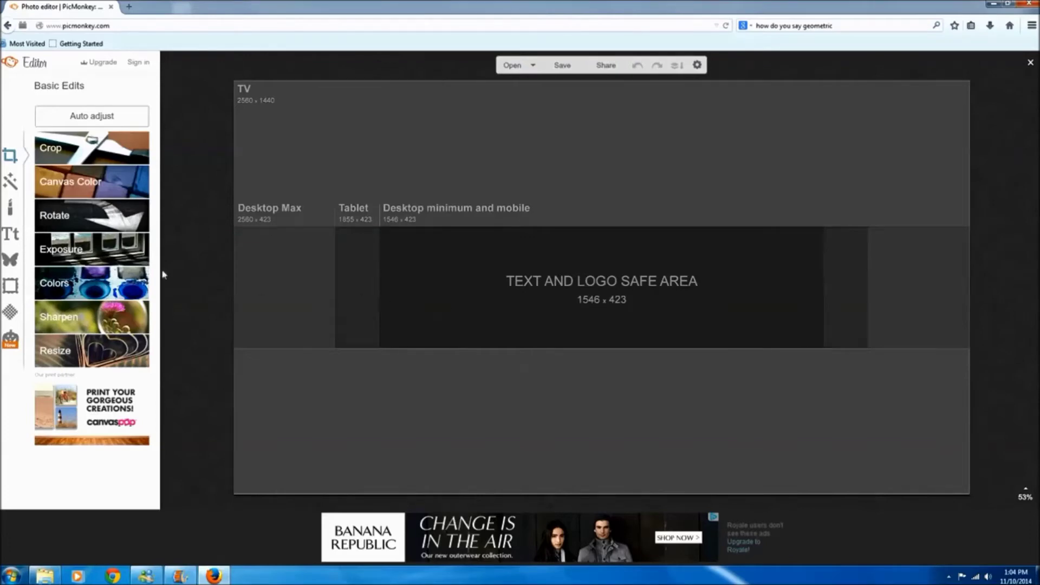
Step: Add a black rectangle from the Geometric overlays
click(9, 259)
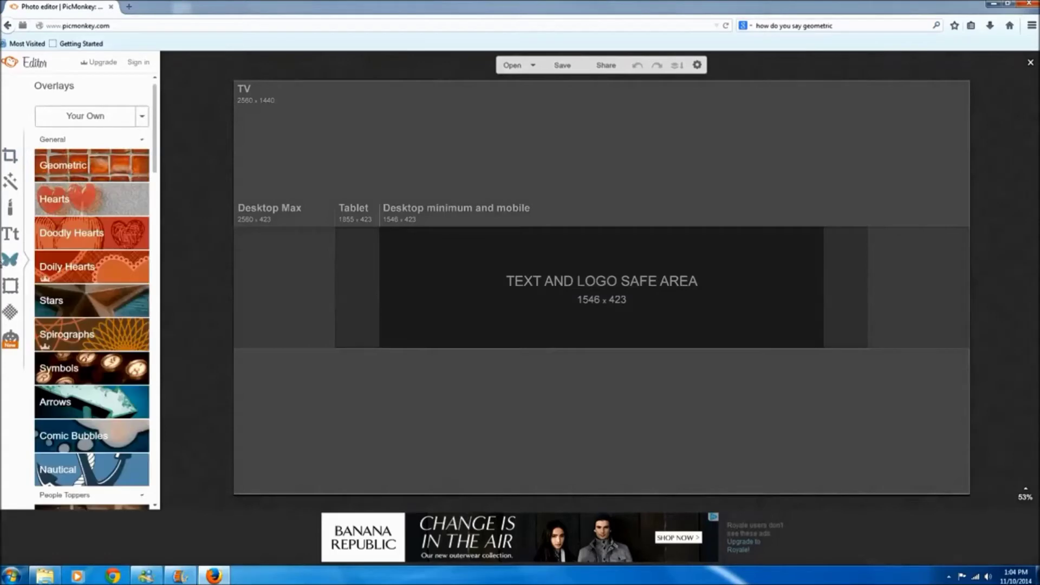
click(55, 169)
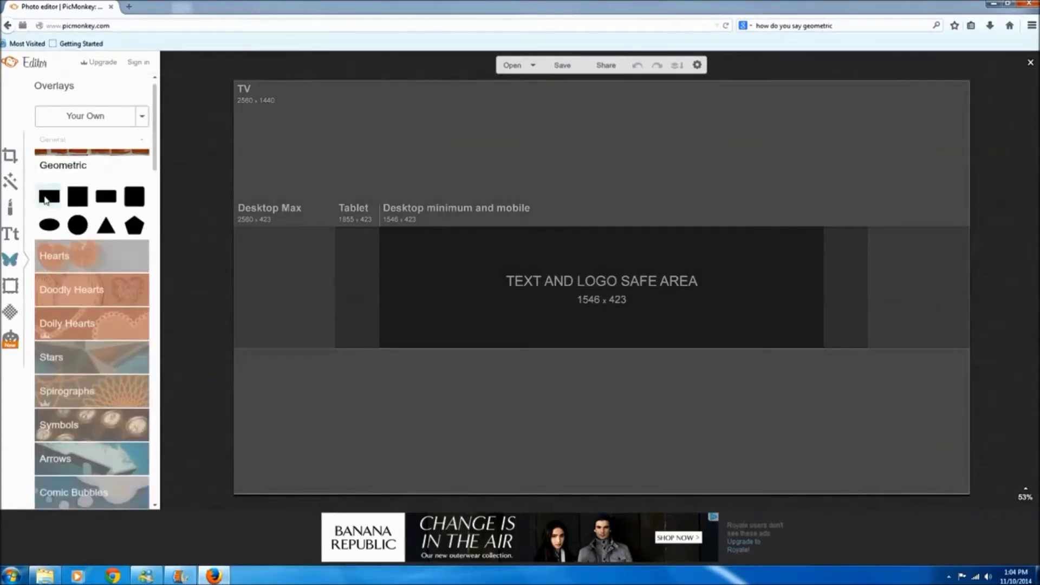
click(47, 198)
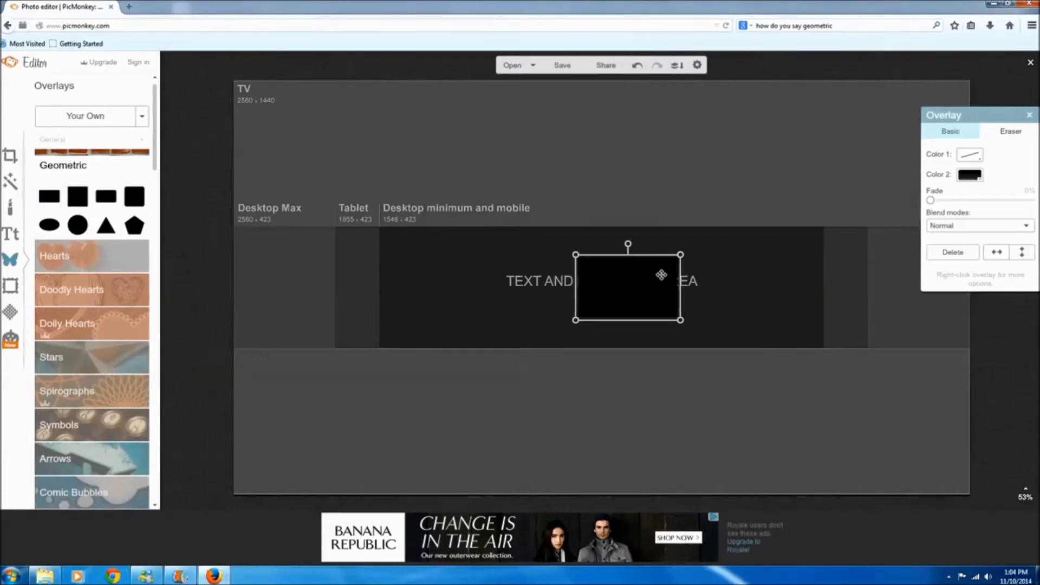
Step: Stretch the rectangle into a thin bar just above the text-and-logo safe area
drag(681, 277, 870, 277)
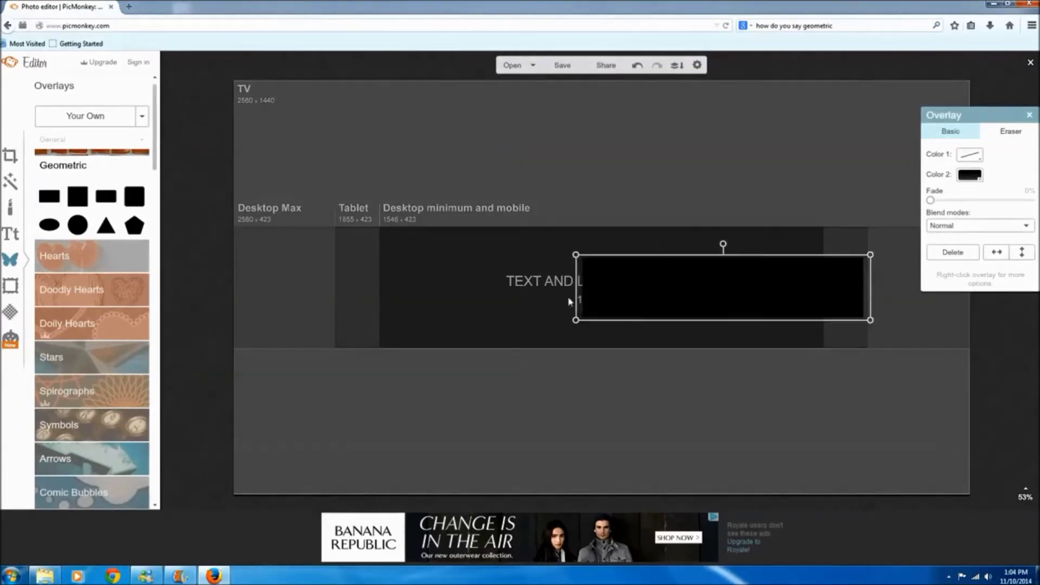
drag(578, 292, 591, 205)
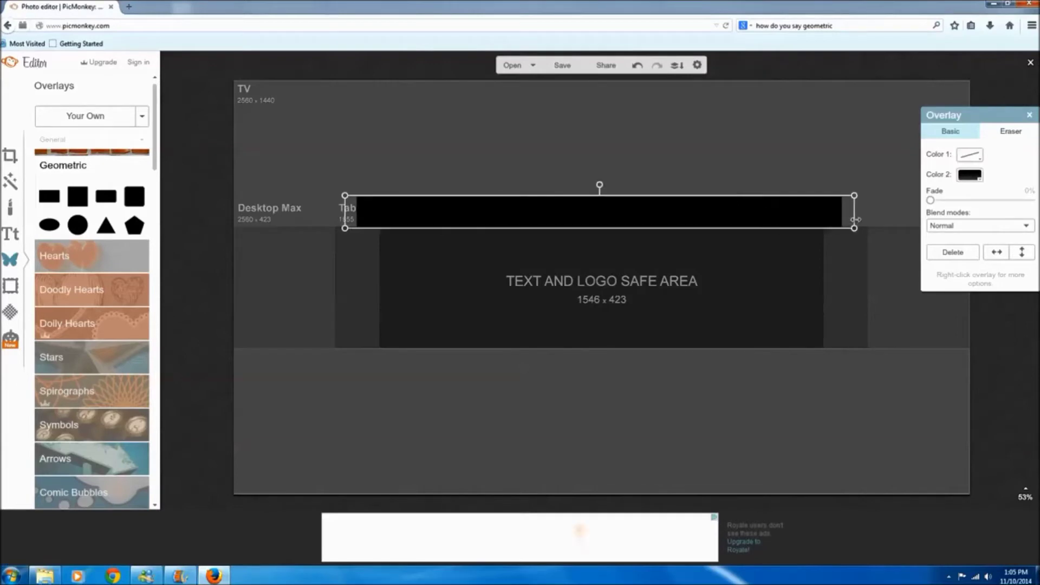
drag(848, 219, 840, 218)
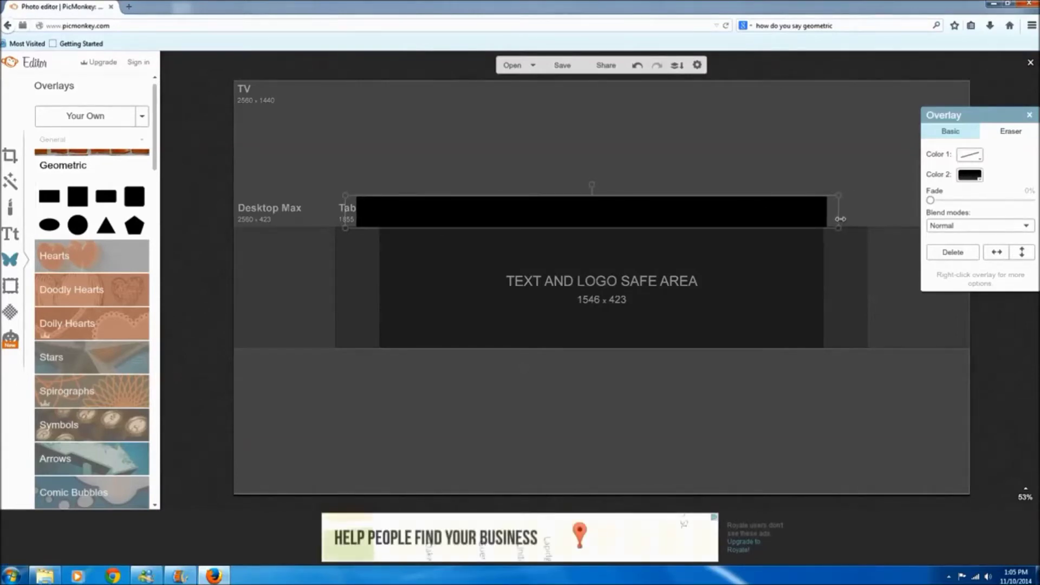
drag(343, 210, 363, 208)
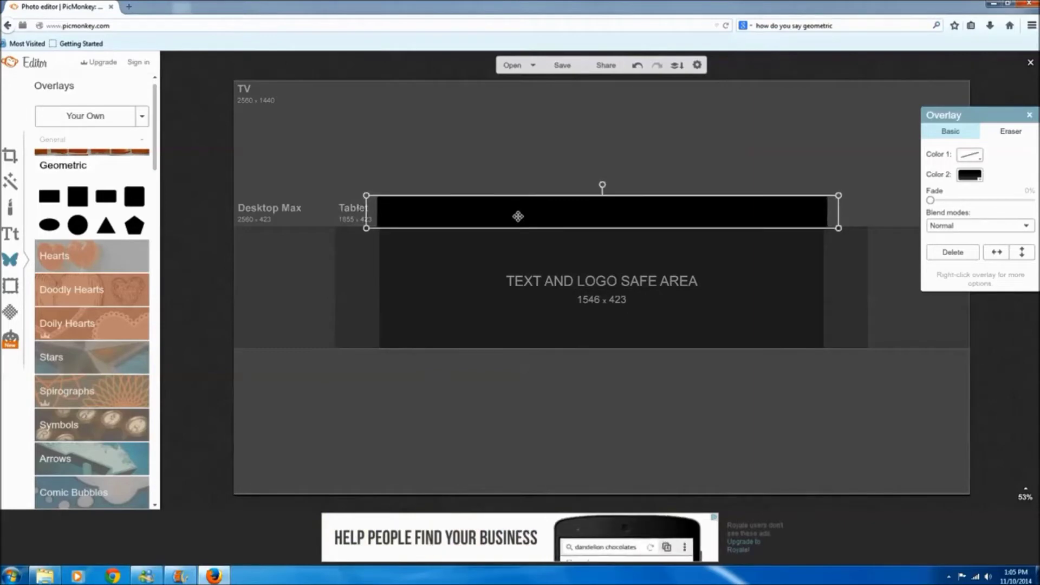
right_click(515, 220)
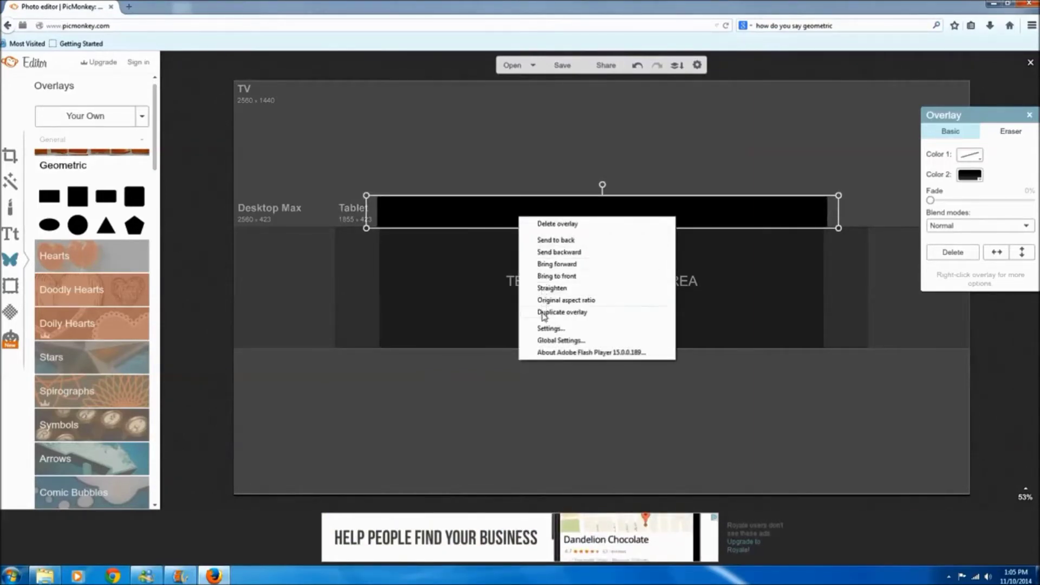
Step: Duplicate the bar below the safe area, and make a half-length vertical copy on the left
click(562, 312)
drag(584, 234, 577, 362)
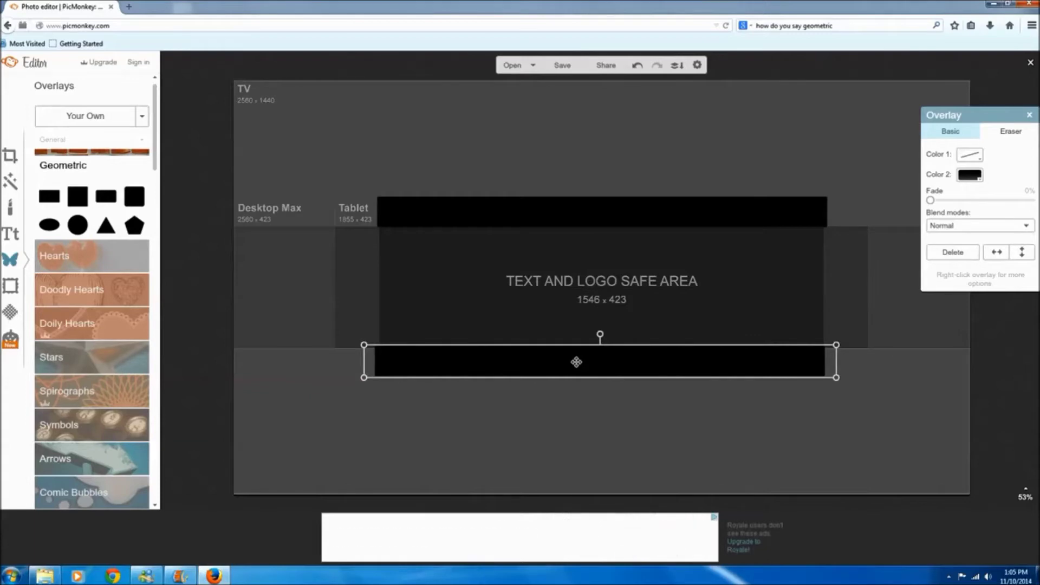
right_click(577, 364)
click(616, 458)
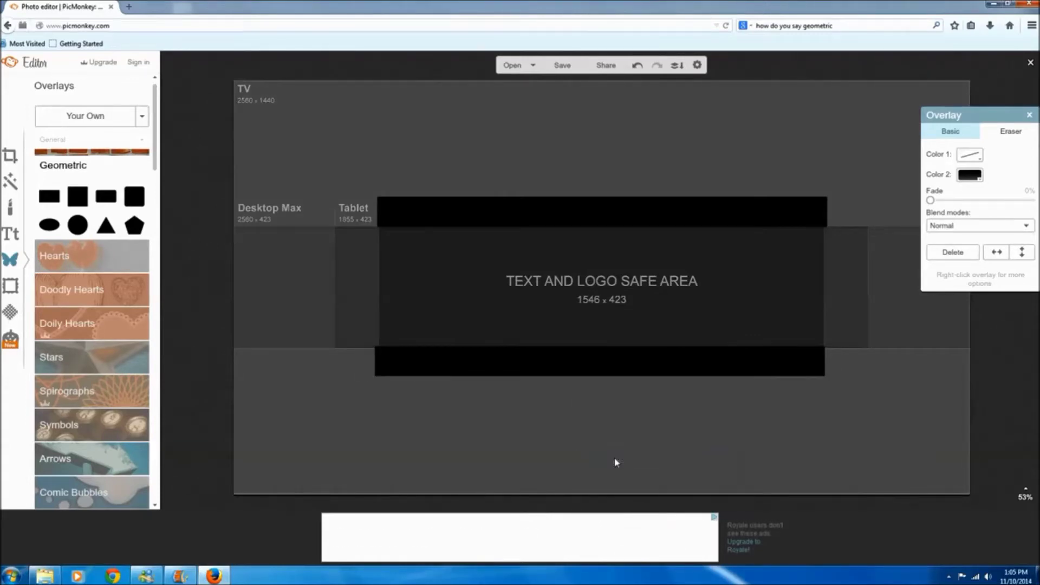
drag(608, 354, 538, 320)
drag(768, 321, 467, 321)
mouse_move(383, 294)
mouse_down()
mouse_move(334, 295)
mouse_move(337, 322)
mouse_move(360, 318)
mouse_move(365, 294)
mouse_move(337, 294)
mouse_move(364, 293)
mouse_up()
Step: Duplicate the vertical bar onto the right side to close the frame
right_click(365, 293)
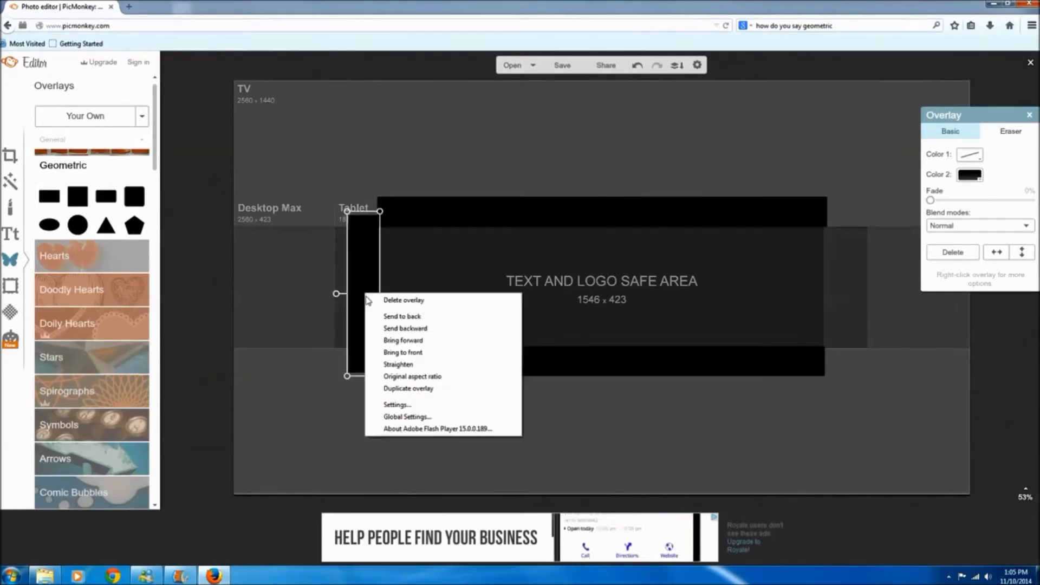
click(405, 389)
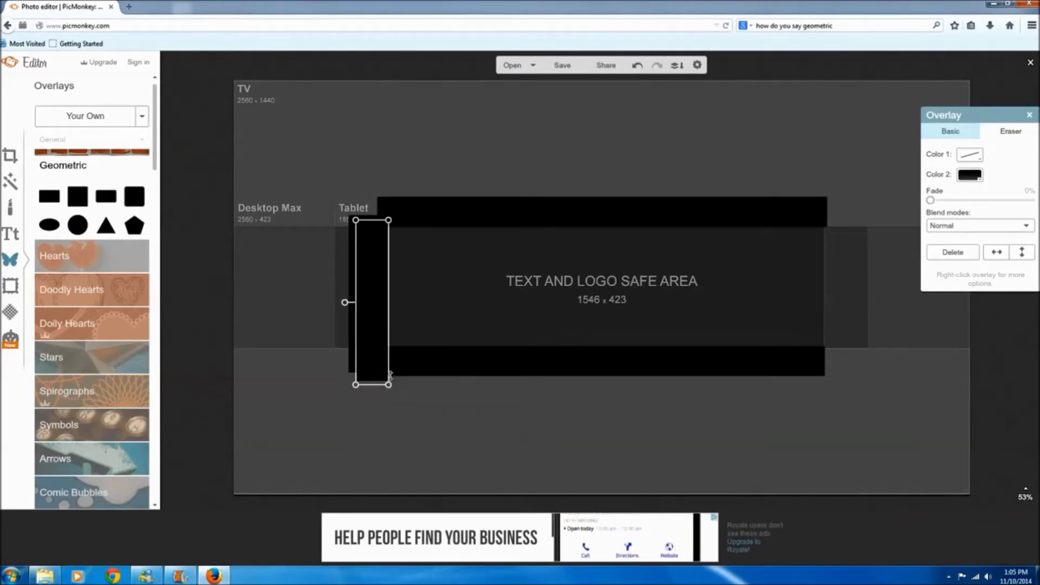
drag(367, 302, 829, 293)
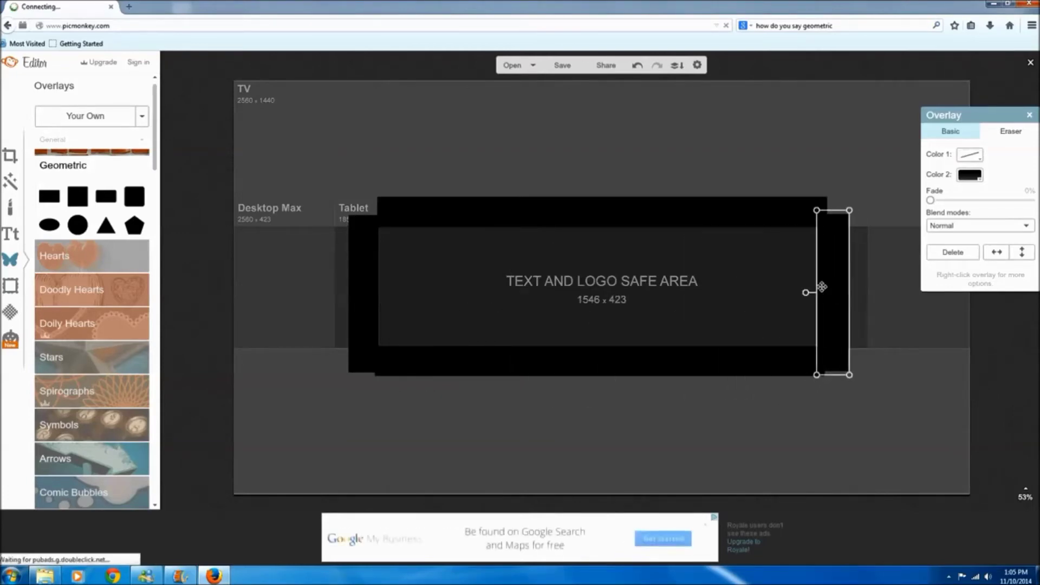
click(646, 157)
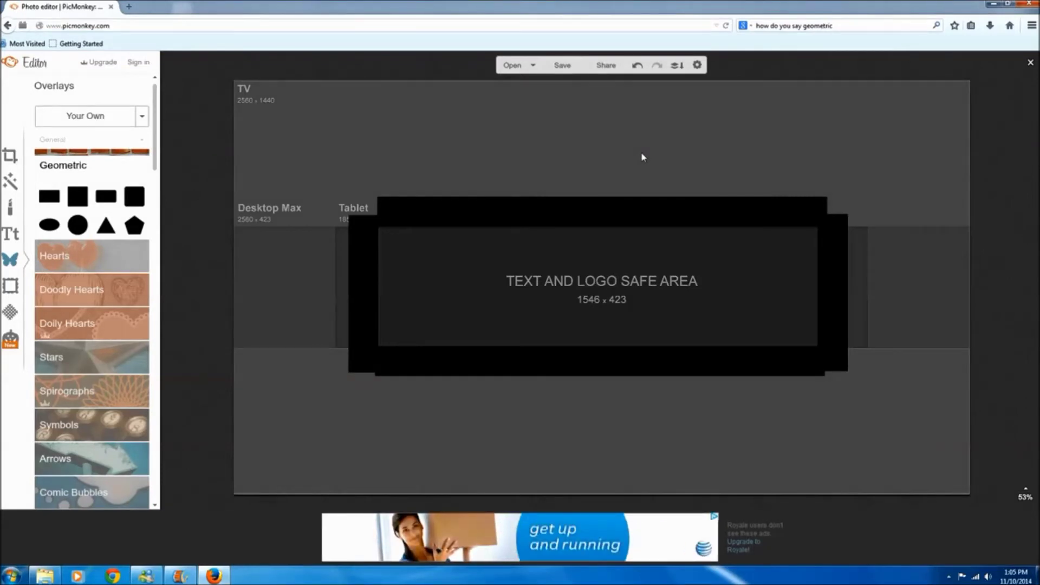
Step: Paint the whole background white with the Draw effect at brush size about 323
click(12, 183)
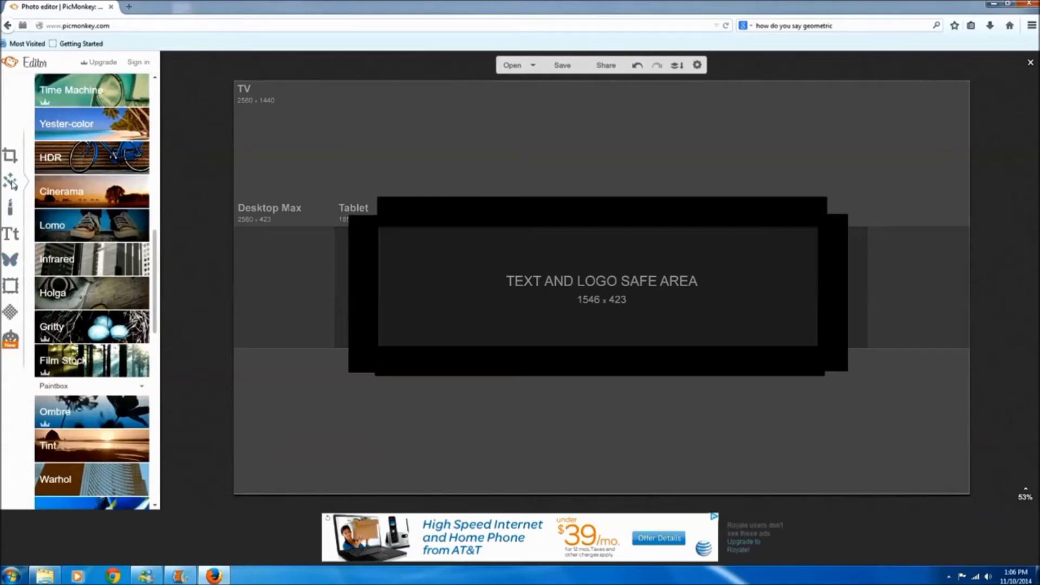
drag(161, 234, 172, 384)
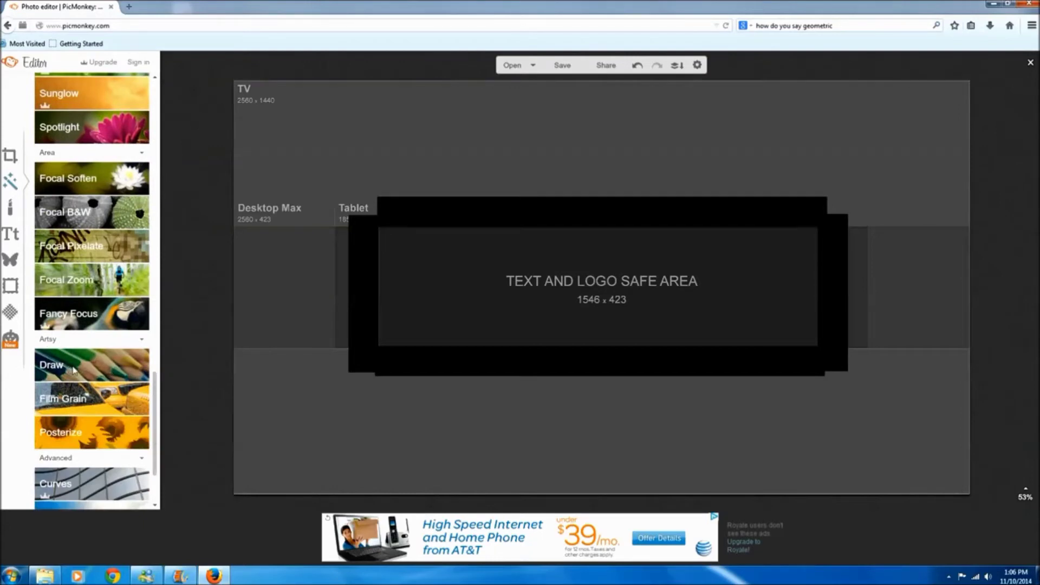
click(97, 373)
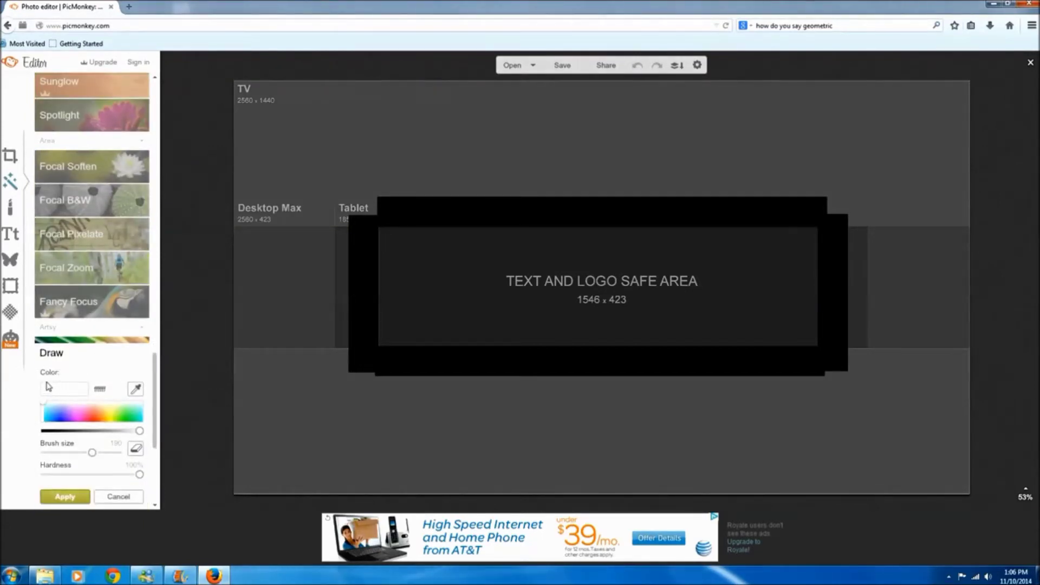
drag(93, 457, 105, 458)
mouse_move(241, 93)
mouse_down()
mouse_move(606, 90)
mouse_move(993, 110)
mouse_move(966, 124)
mouse_move(358, 165)
mouse_up()
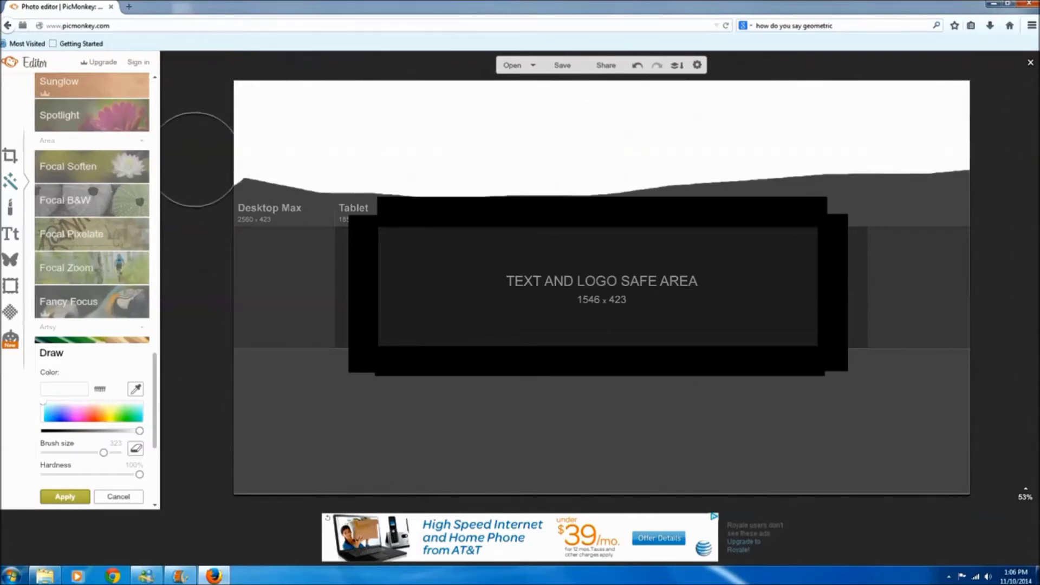
mouse_move(196, 159)
mouse_down()
mouse_move(632, 183)
mouse_move(959, 163)
mouse_move(921, 212)
mouse_move(311, 212)
mouse_move(205, 231)
mouse_move(608, 242)
mouse_move(975, 279)
mouse_move(349, 294)
mouse_move(204, 276)
mouse_move(274, 347)
mouse_move(683, 331)
mouse_move(928, 340)
mouse_move(989, 385)
mouse_move(603, 387)
mouse_move(326, 376)
mouse_move(220, 357)
mouse_move(218, 400)
mouse_move(264, 421)
mouse_move(743, 403)
mouse_move(968, 424)
mouse_move(1008, 439)
mouse_move(893, 469)
mouse_move(711, 457)
mouse_move(352, 490)
mouse_move(239, 473)
mouse_move(247, 450)
mouse_up()
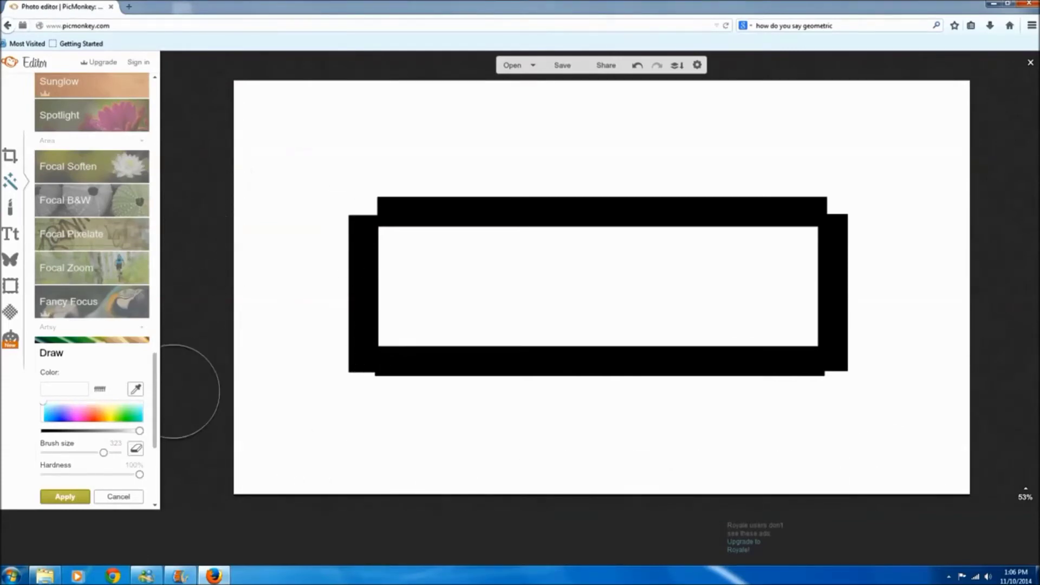
drag(156, 379, 156, 323)
Step: Apply the white painting and browse the Stars and Sunglasses overlay categories
click(11, 261)
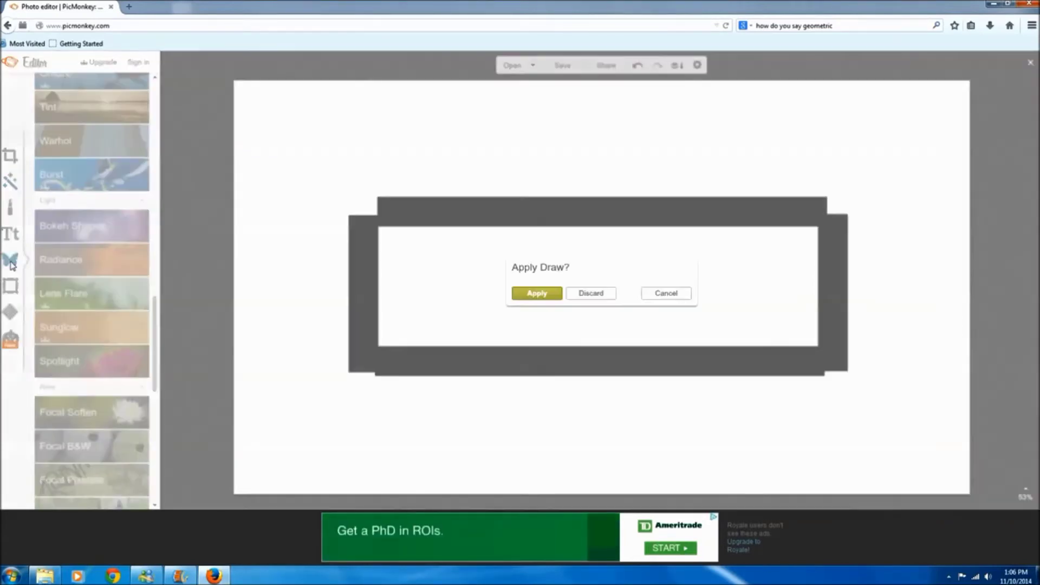
click(538, 294)
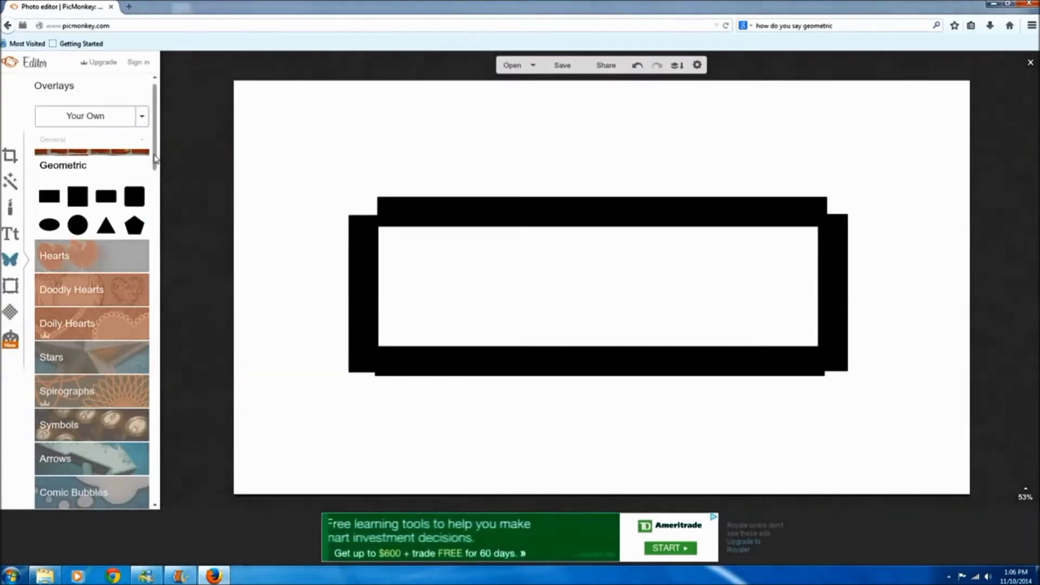
scroll(152, 179, down, 3)
click(95, 260)
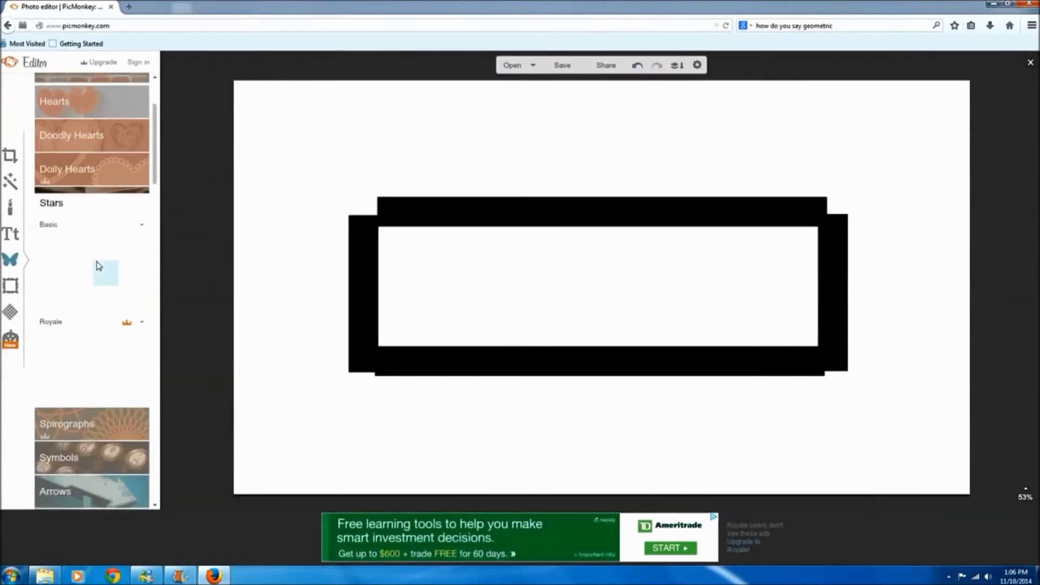
drag(156, 185, 155, 268)
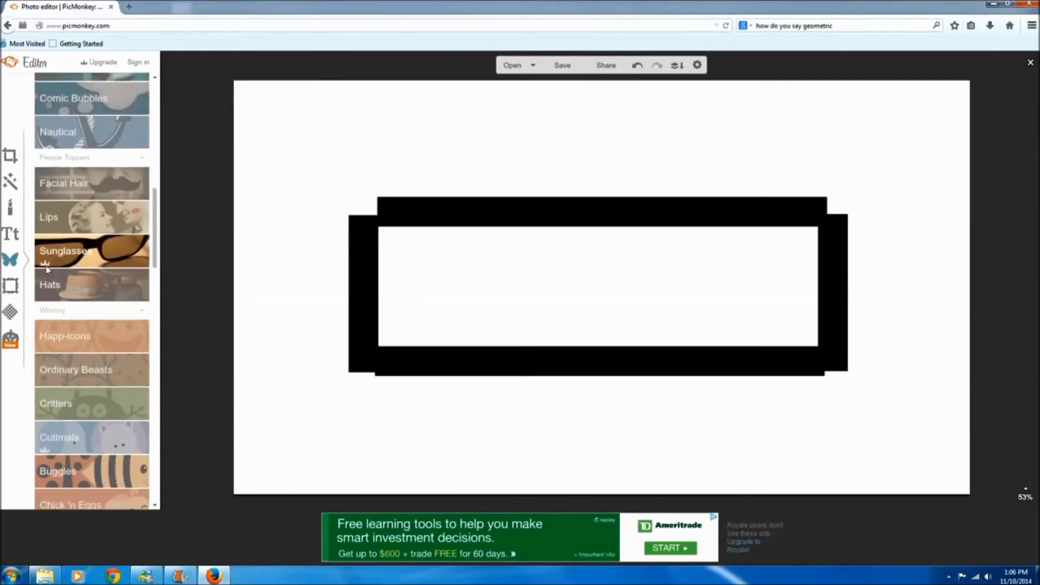
click(90, 264)
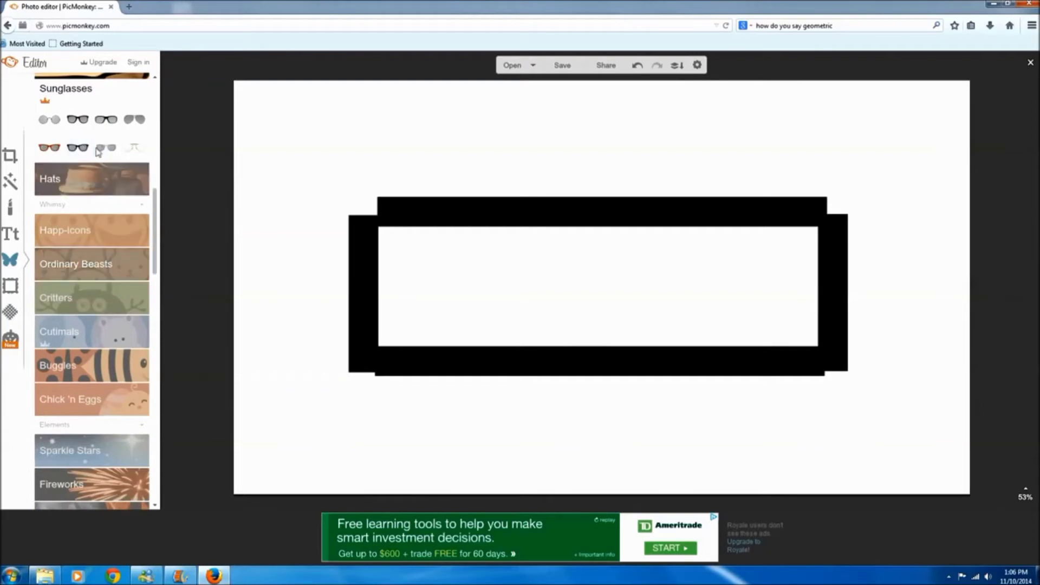
drag(156, 237, 160, 303)
scroll(159, 303, down, 1)
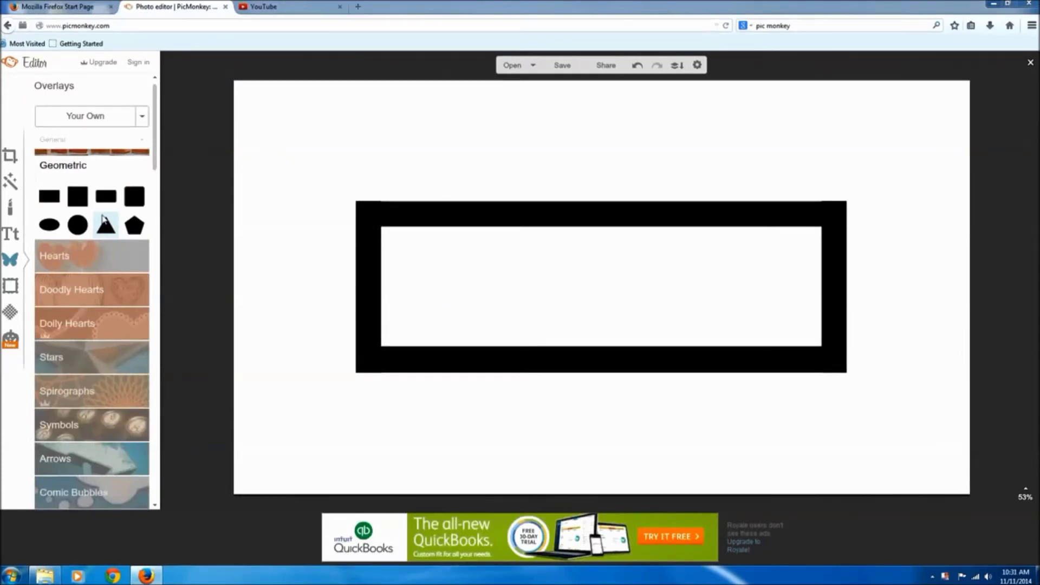
Step: Add the channel-name title text and color it with the saved blue hex code
click(18, 237)
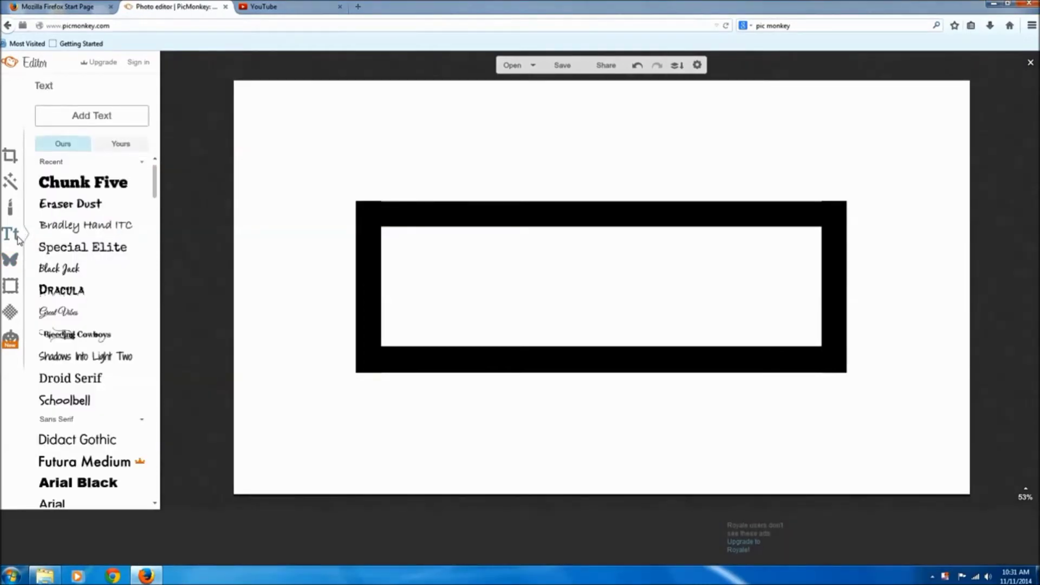
click(91, 115)
drag(599, 248, 557, 246)
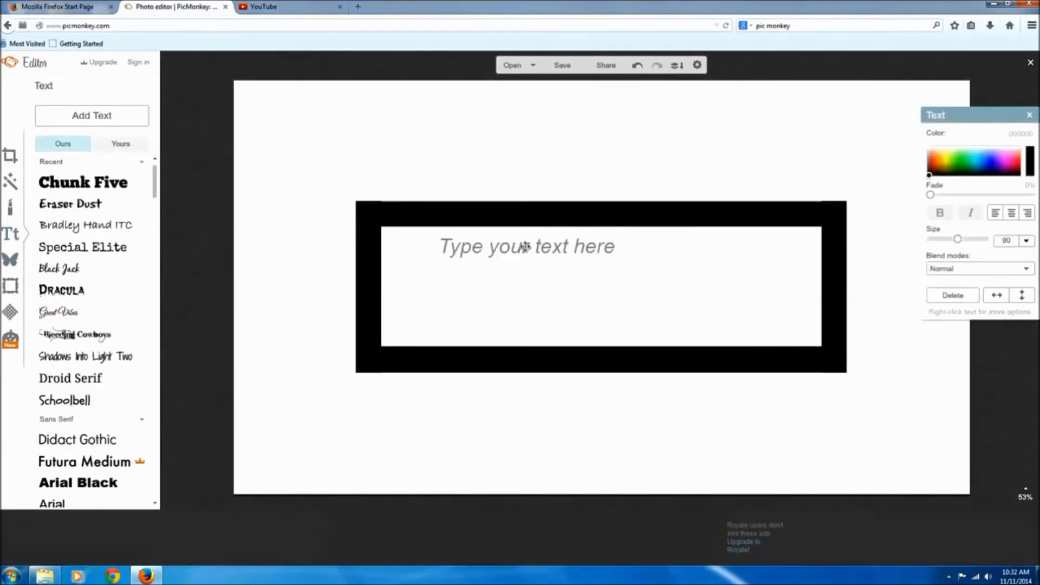
text(Rod's)
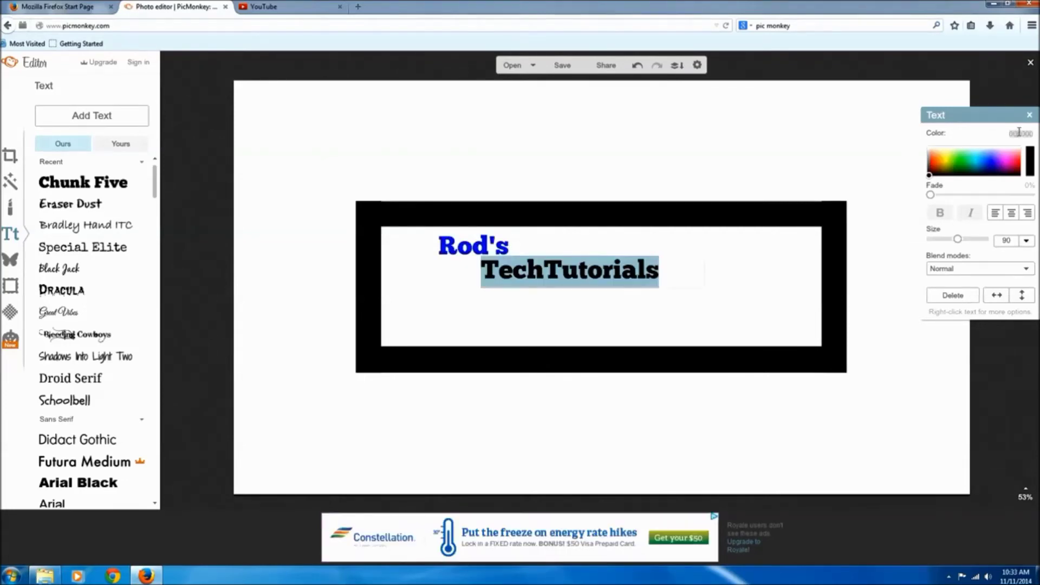
right_click(1019, 132)
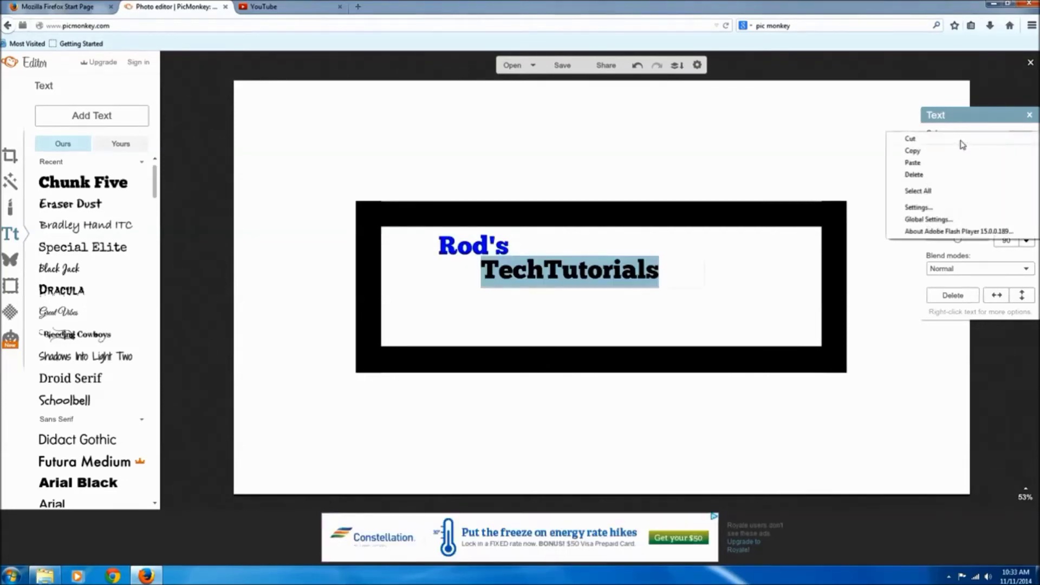
click(946, 164)
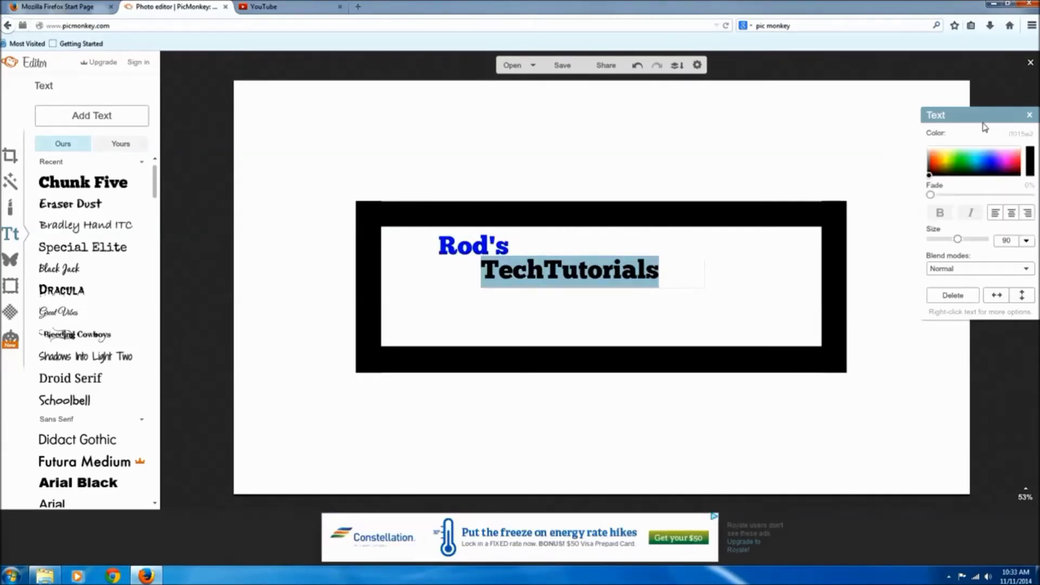
key(Return)
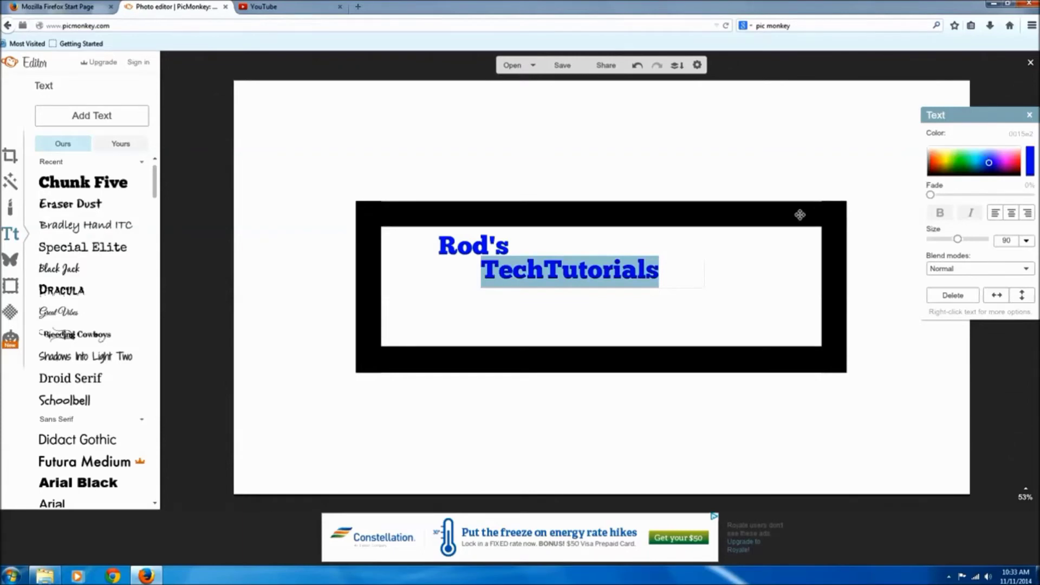
Step: Add a 'Trending Tech Topics' tagline beside the title in Eraser Dust font, colored pink
click(114, 120)
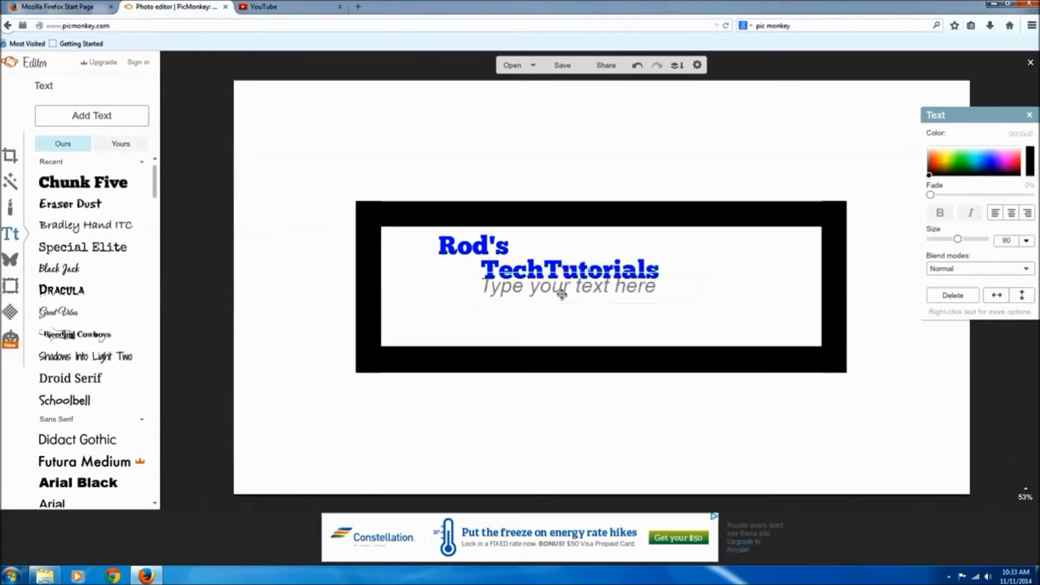
drag(560, 292, 596, 249)
click(596, 248)
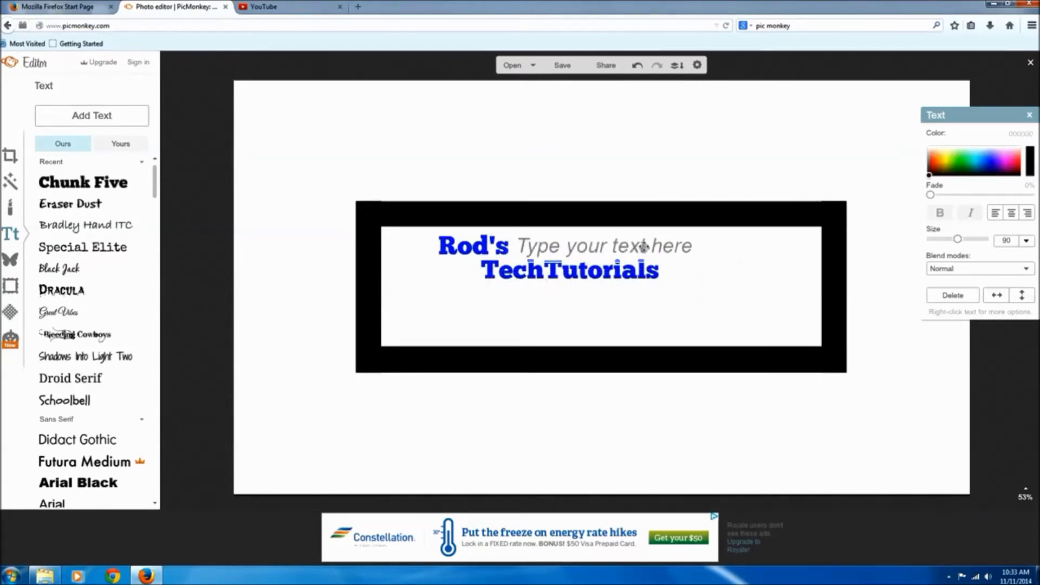
text(Trending Tech Topics)
click(91, 206)
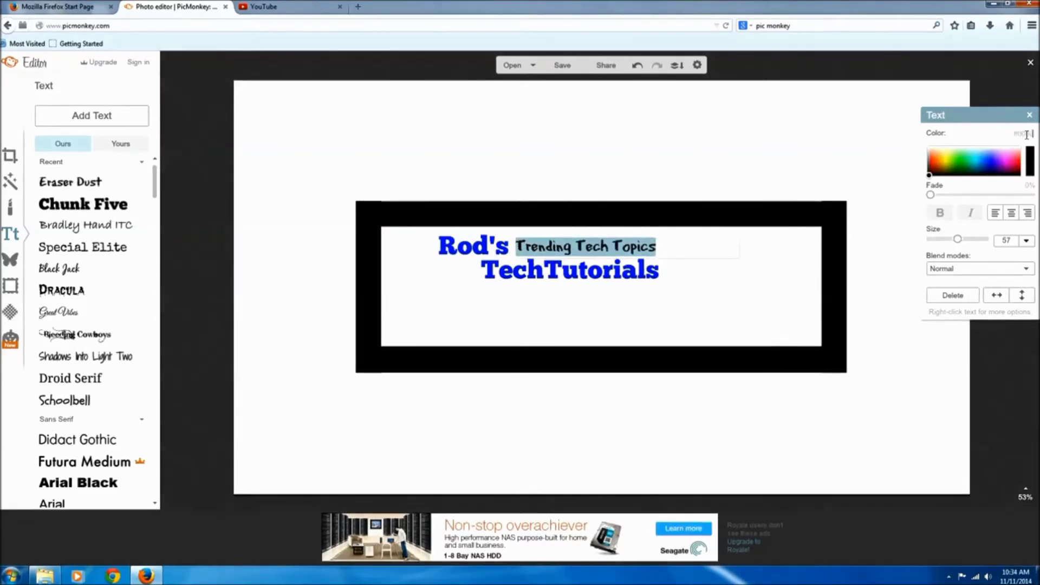
key(Return)
click(731, 251)
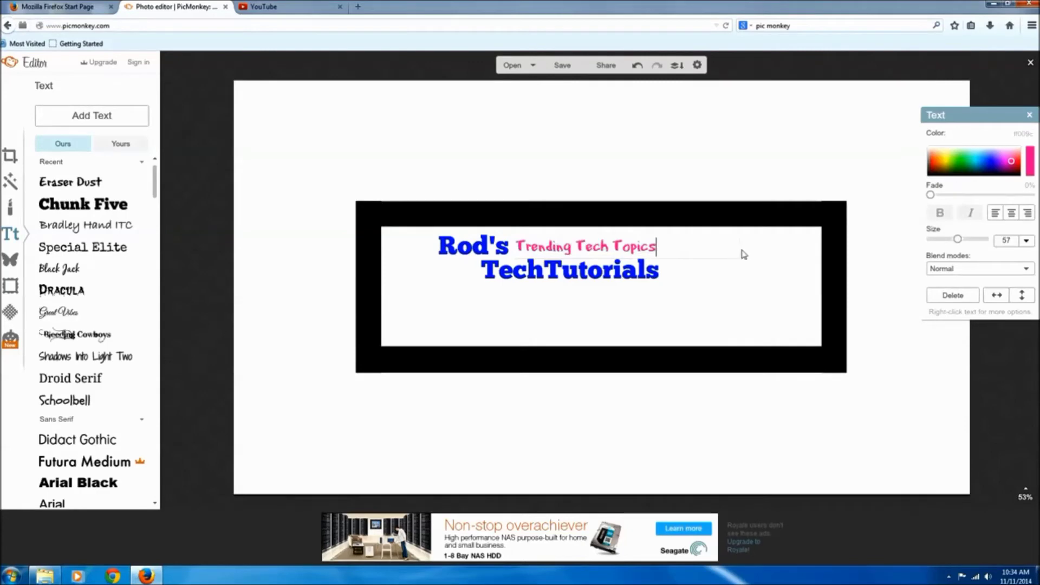
click(9, 261)
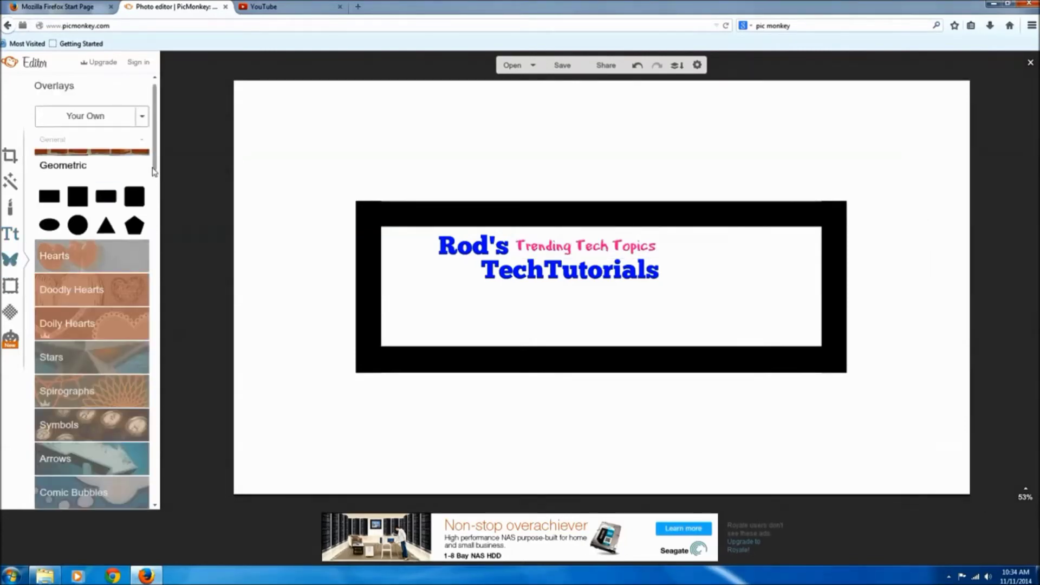
Step: Add a small wavy dashed arrow from the Dashed & Lined overlays beside the tagline
drag(155, 171, 170, 325)
scroll(120, 372, down, 1)
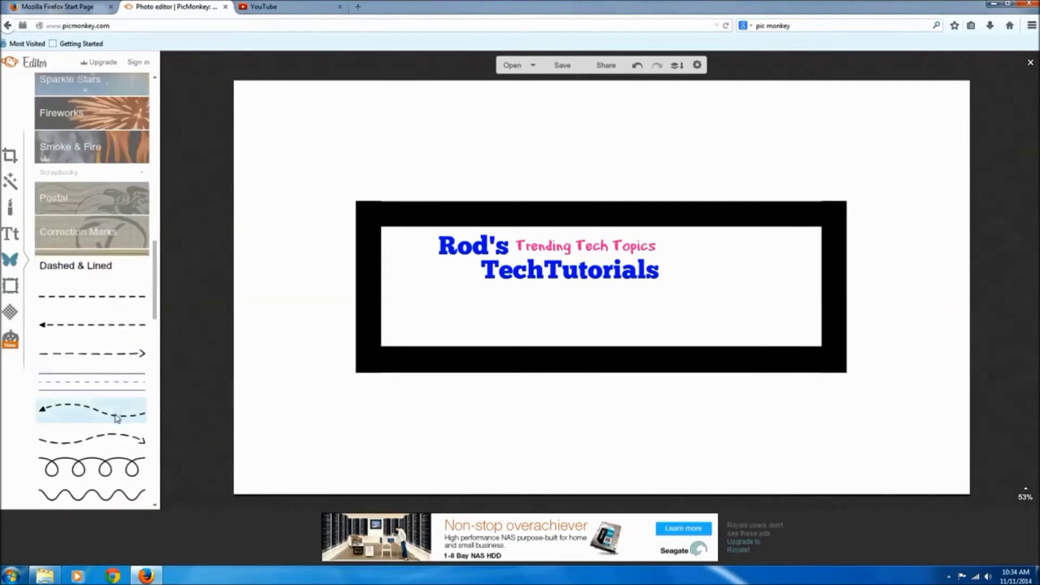
click(120, 438)
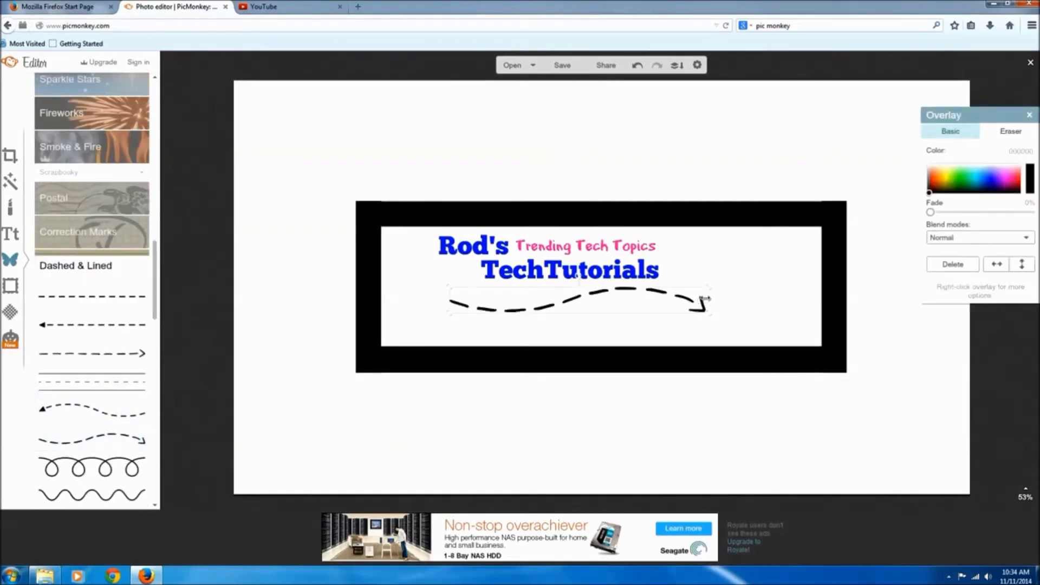
mouse_move(705, 298)
mouse_down()
mouse_move(506, 300)
mouse_move(631, 298)
mouse_move(705, 263)
mouse_move(699, 243)
mouse_up()
Step: Add a shrunken paper-clipped scrap from Paper Scrap at the banner's right
scroll(160, 310, down, 1)
scroll(160, 310, down, 4)
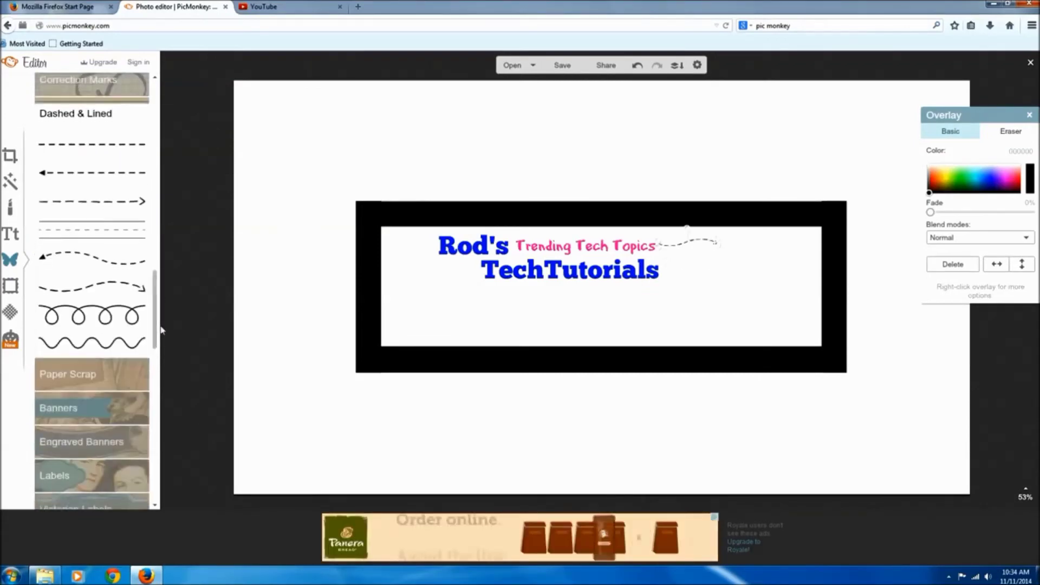
click(70, 372)
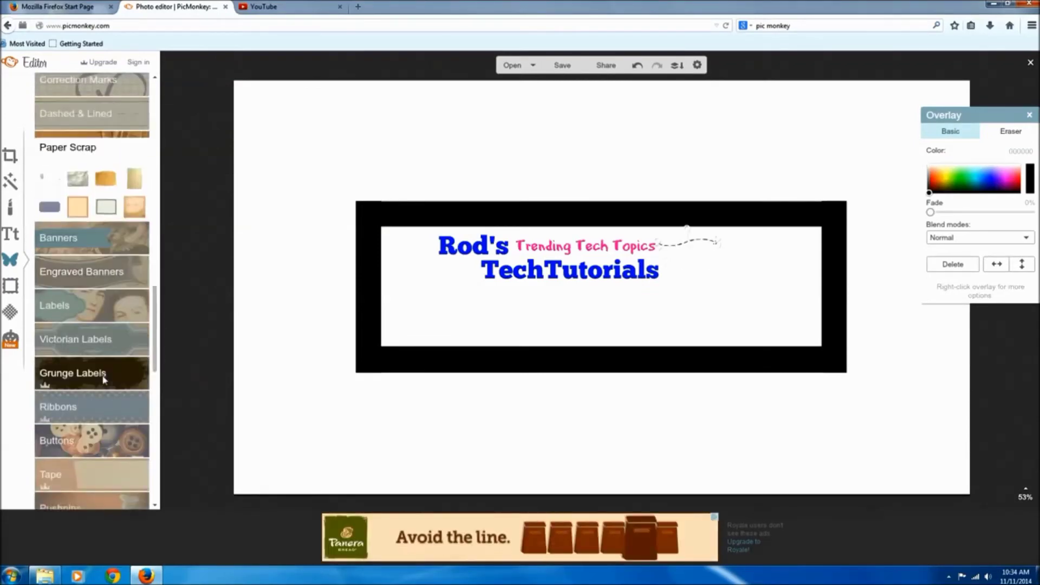
click(48, 181)
drag(654, 278, 755, 244)
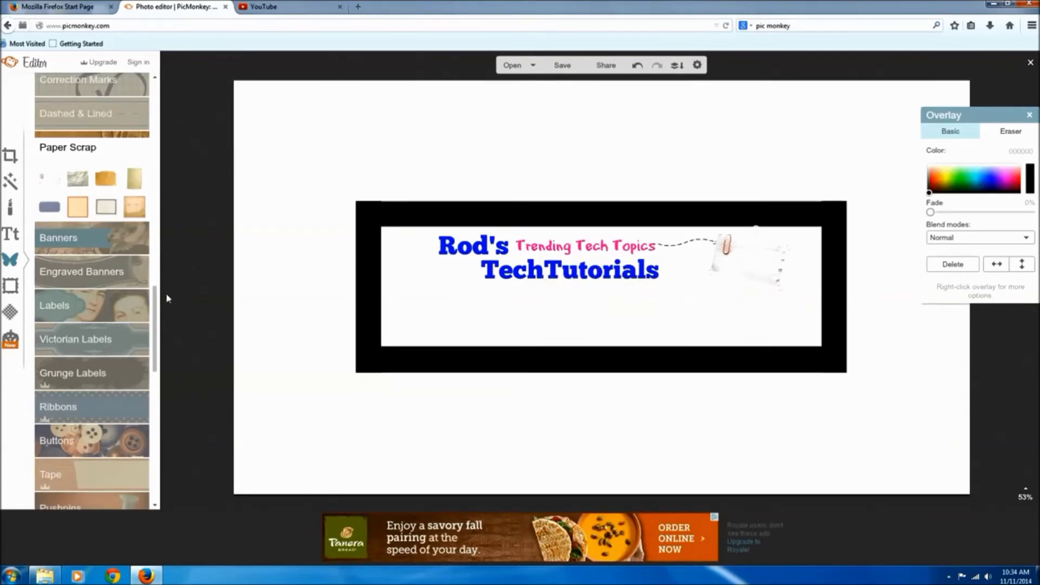
drag(154, 313, 153, 108)
click(11, 233)
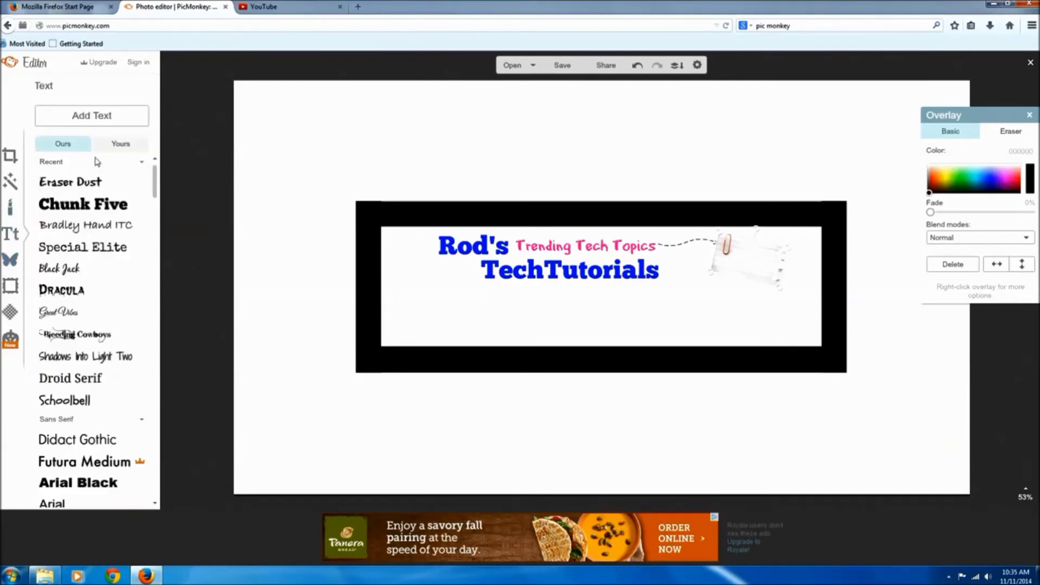
Step: Label the paper scrap 'Android' in pink at size 45
click(97, 122)
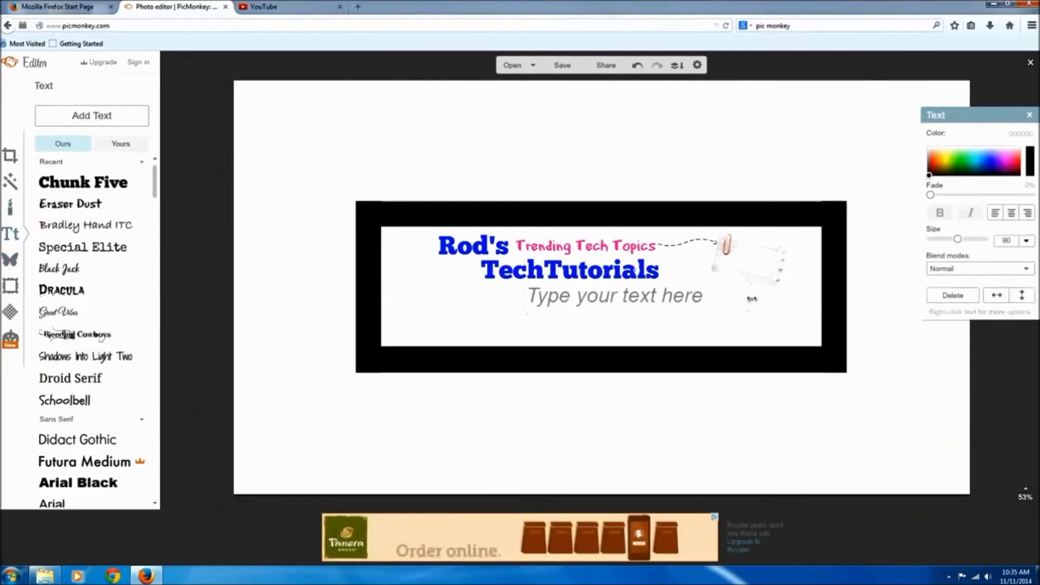
drag(688, 299, 751, 269)
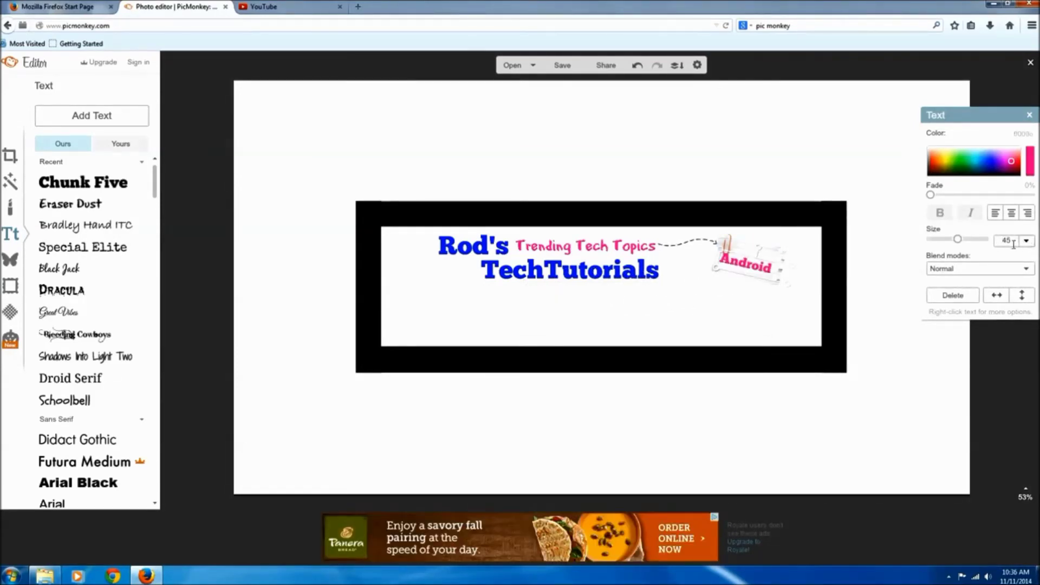
click(753, 245)
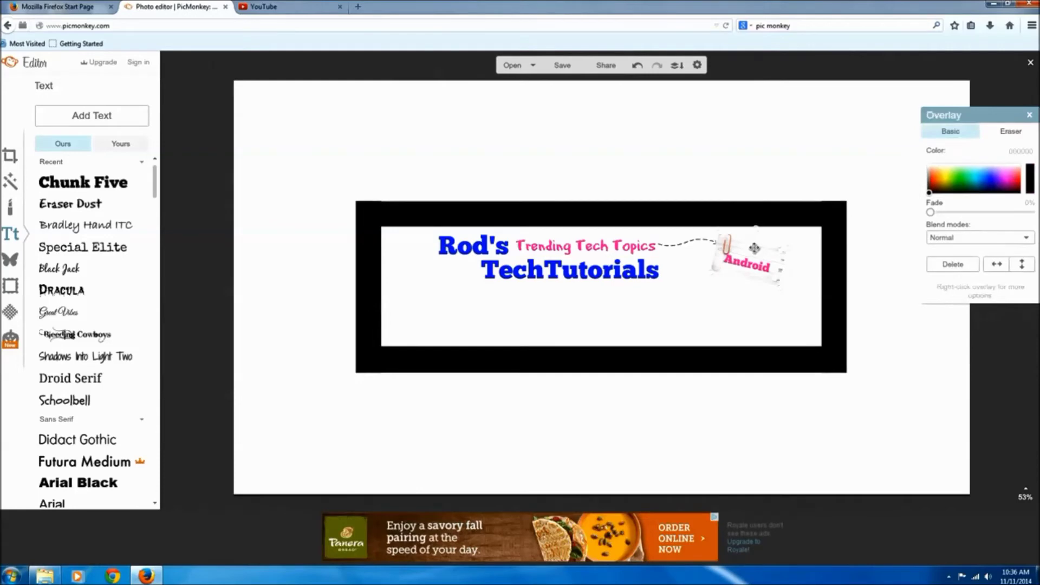
right_click(755, 248)
Step: Duplicate the Android note and its dashed arrow, placing the copies below and turning one arrow horizontal
click(802, 344)
drag(783, 267, 769, 305)
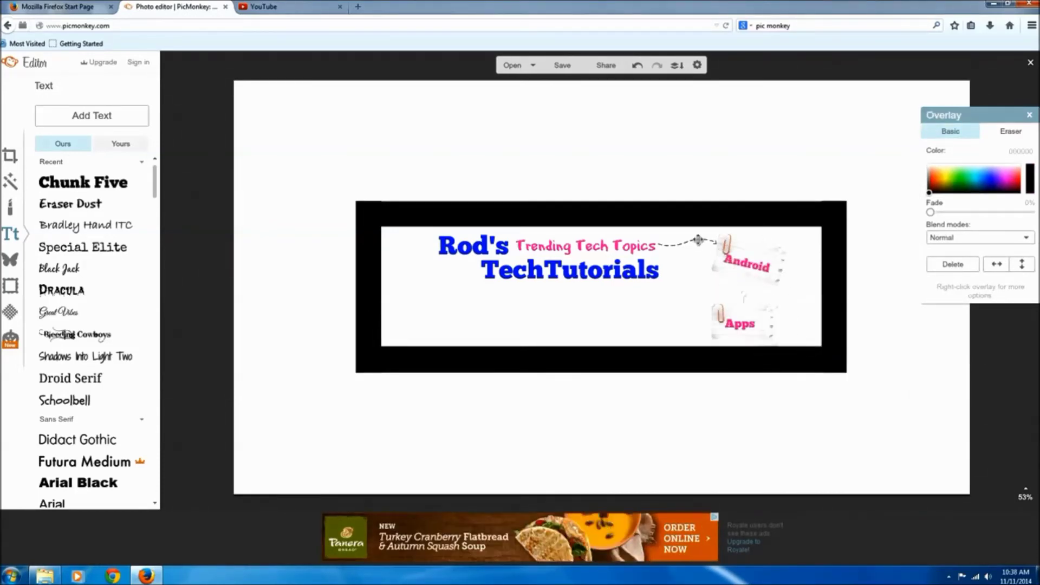
right_click(699, 240)
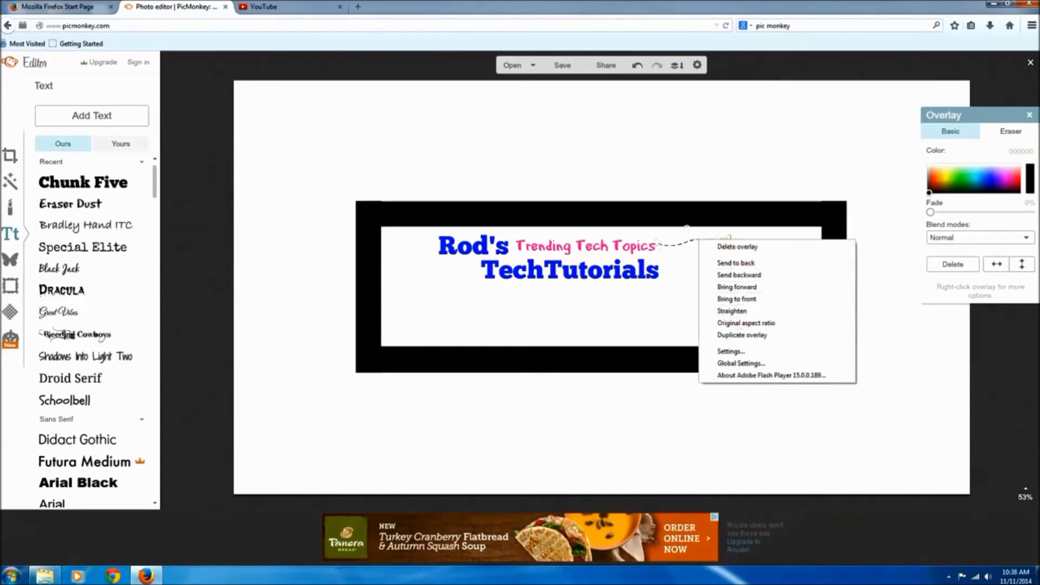
click(736, 331)
drag(703, 252, 689, 286)
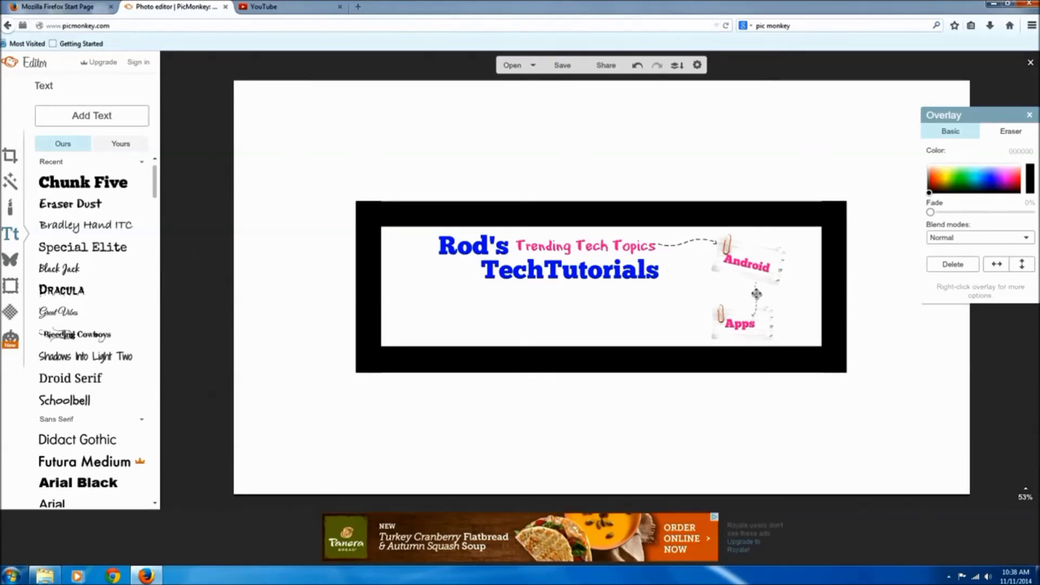
drag(767, 313, 792, 297)
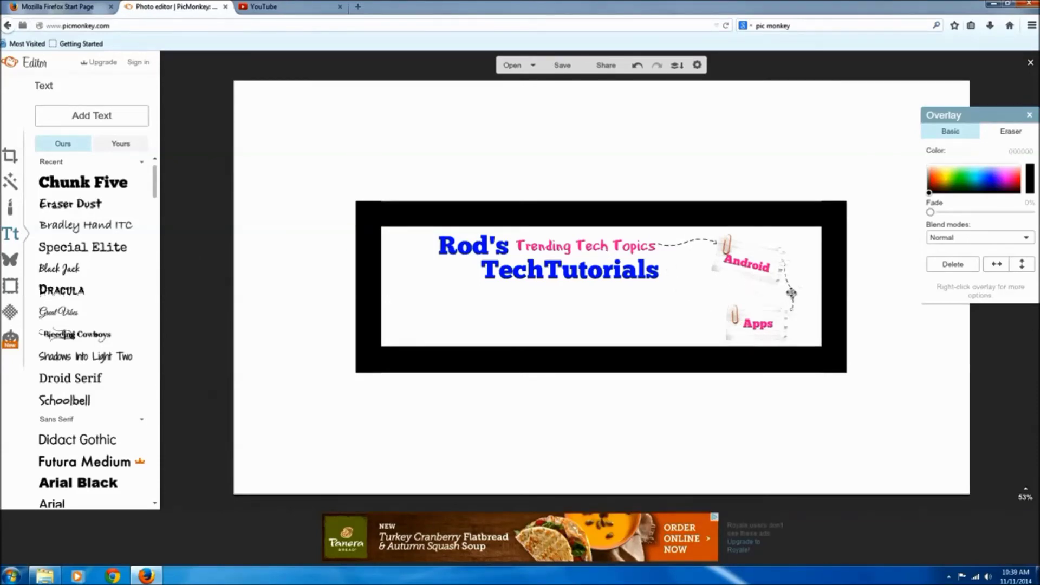
right_click(791, 293)
click(844, 388)
drag(705, 305, 708, 330)
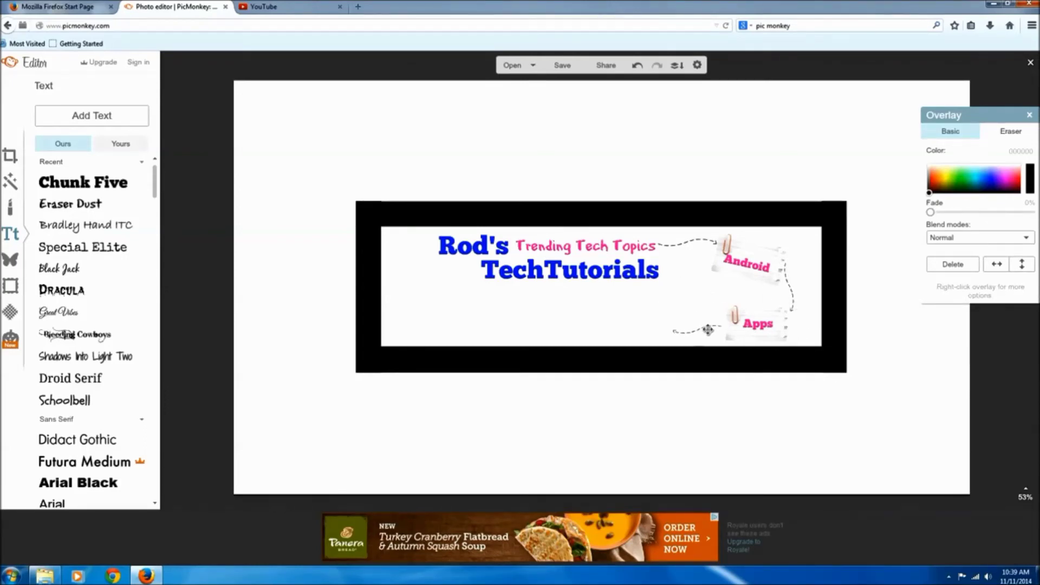
Step: Duplicate the Apps note into a Twitter note on the left, plus another blank note copy
right_click(751, 312)
click(796, 403)
drag(768, 331, 533, 316)
right_click(644, 309)
click(690, 406)
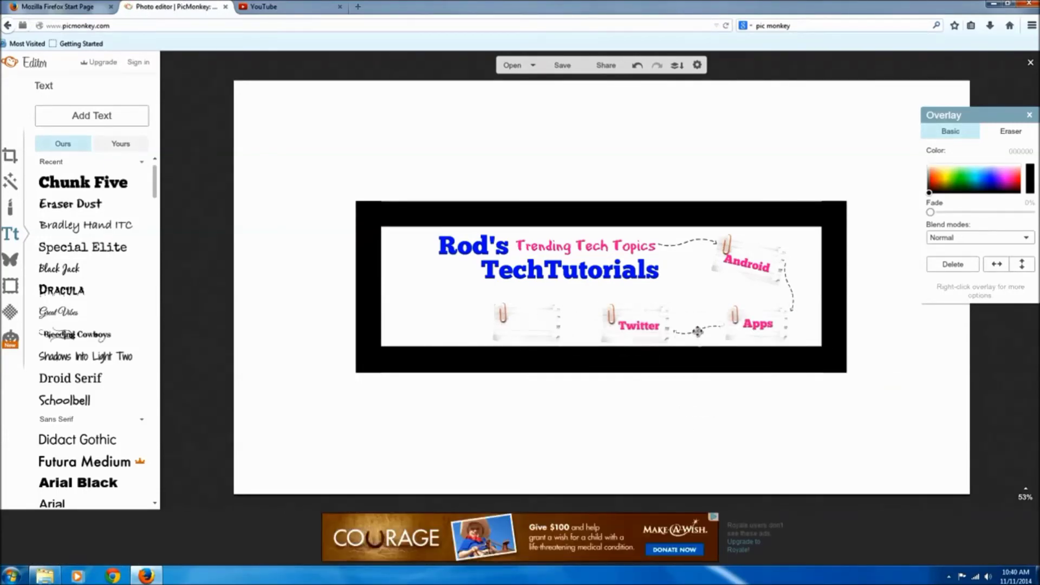
right_click(698, 331)
Step: Add a dashed arrow and size-40 text, chaining Samsung Galaxy and Exciting New Technologys notes along the bottom
click(742, 425)
drag(708, 341, 581, 323)
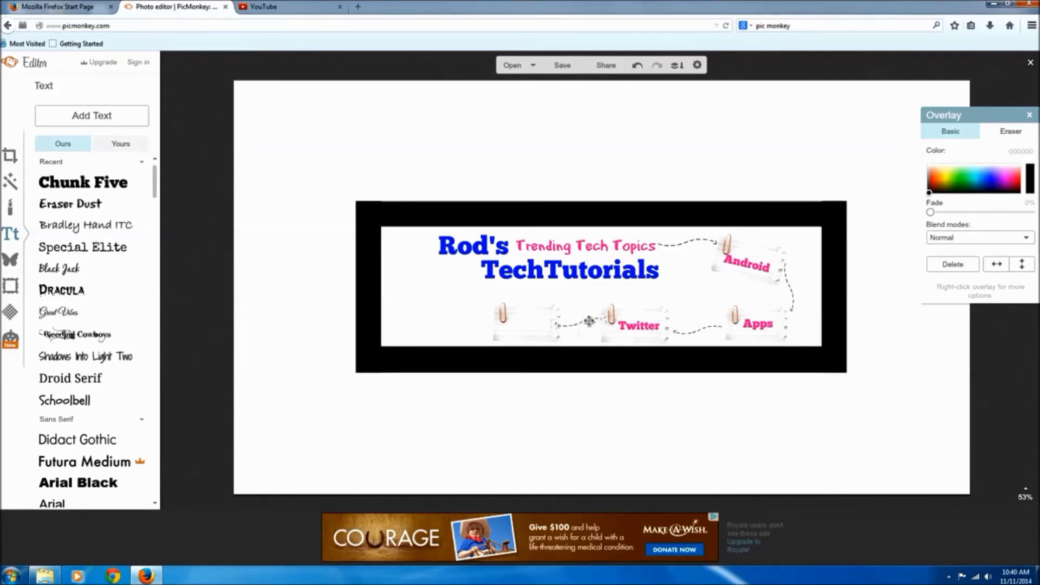
click(124, 125)
drag(539, 292, 519, 325)
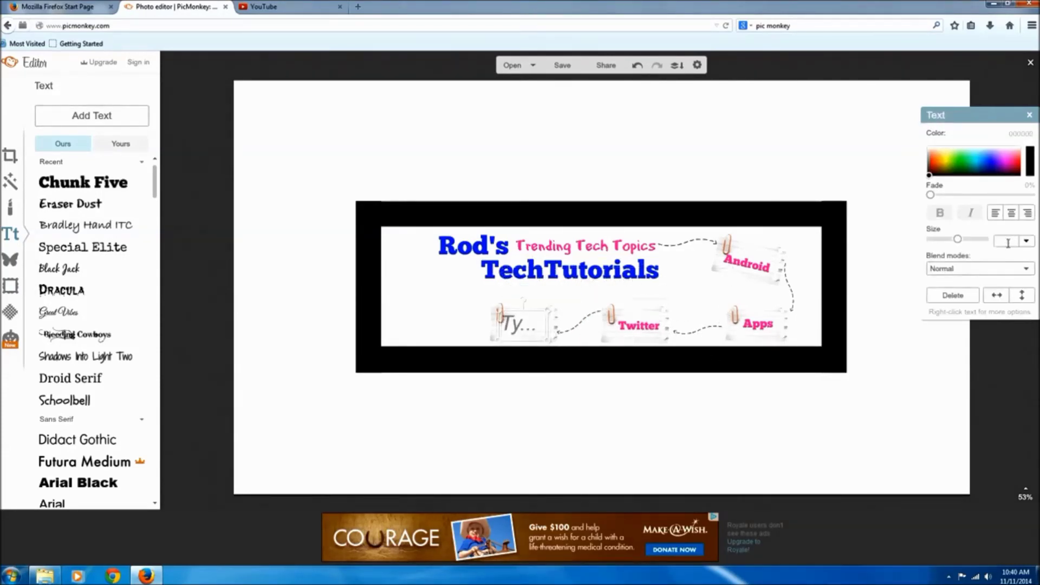
text(40)
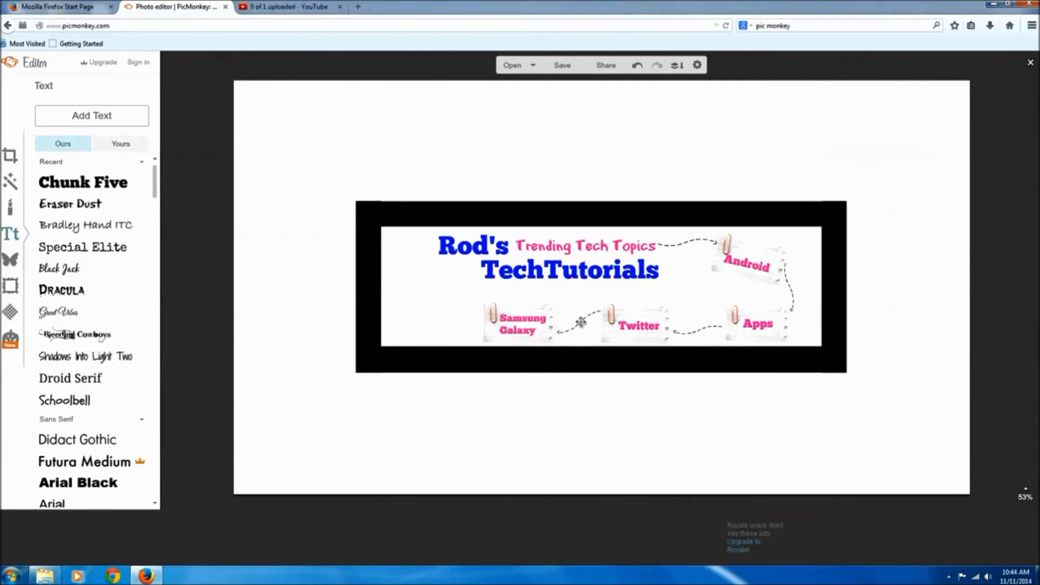
right_click(584, 324)
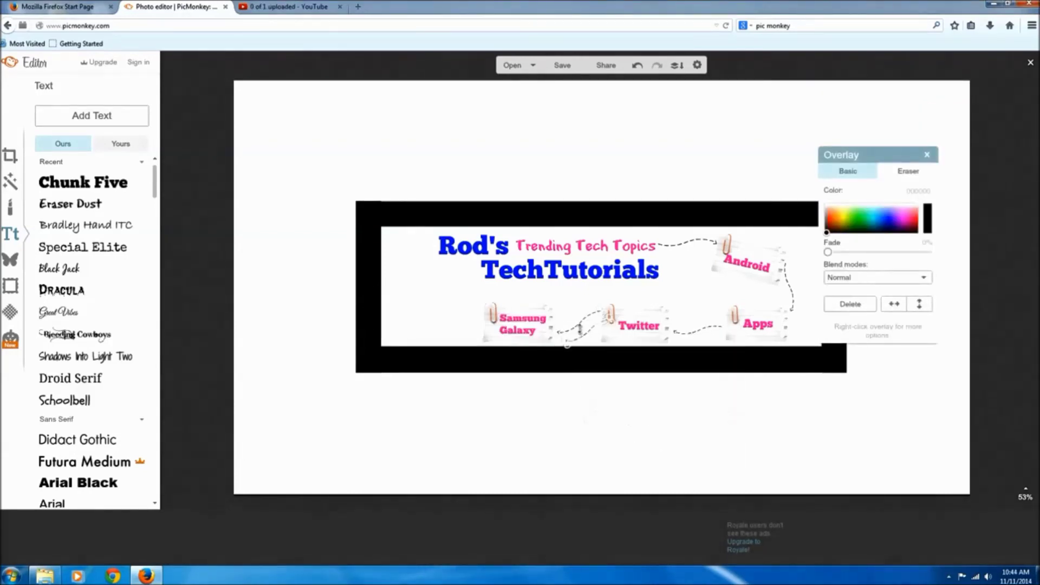
drag(579, 332, 432, 303)
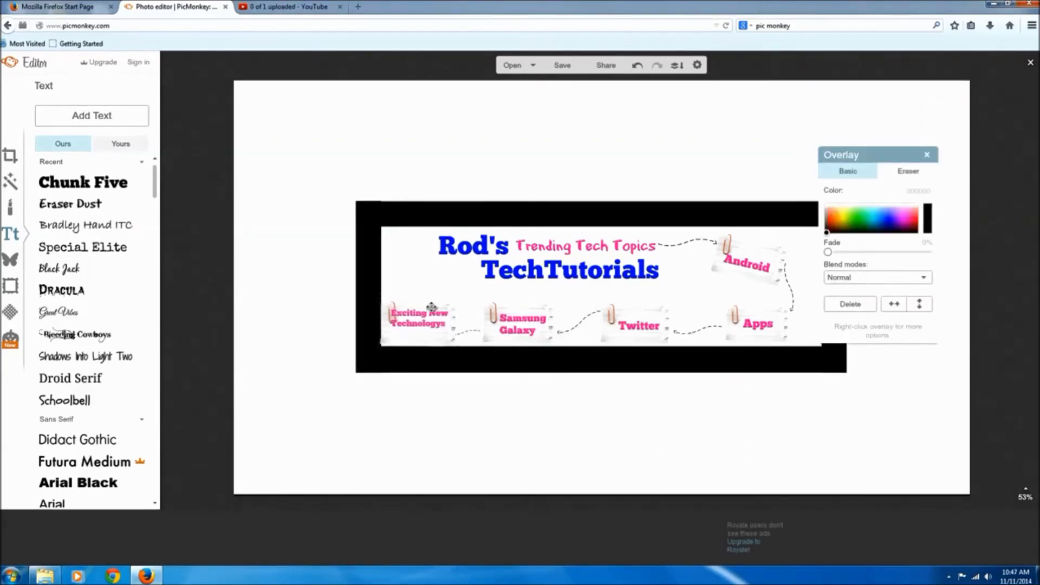
click(427, 280)
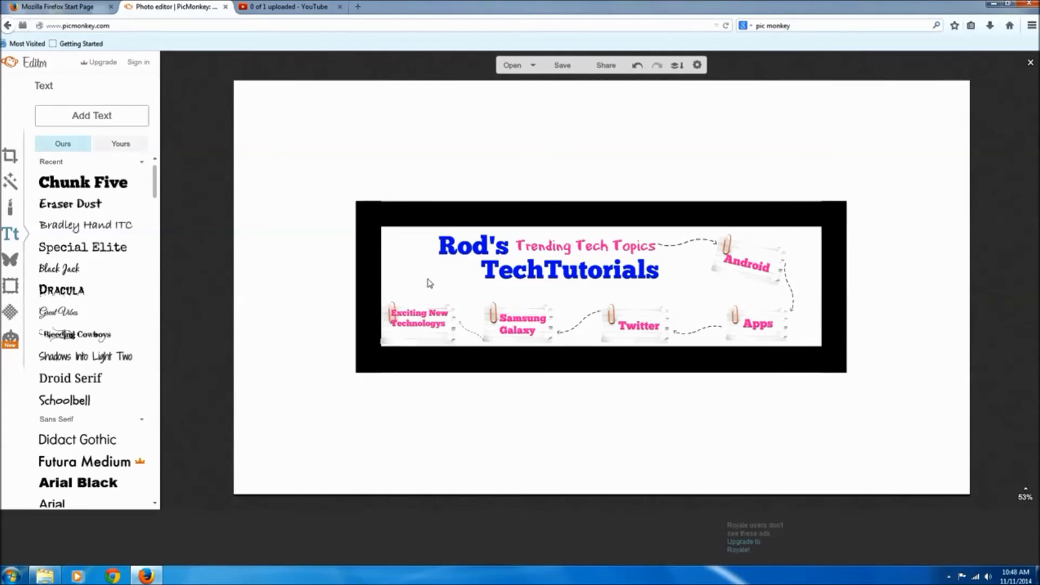
Step: Add the black mortarboard from Overlays > Hats, shrunk and placed left of the TechTutorials title
scroll(156, 194, down, 2)
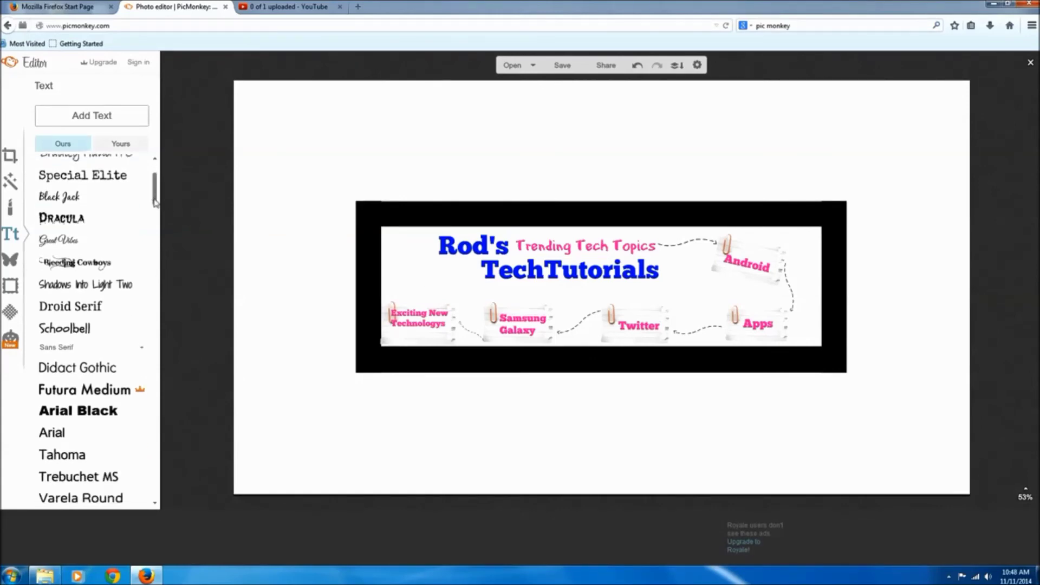
click(9, 259)
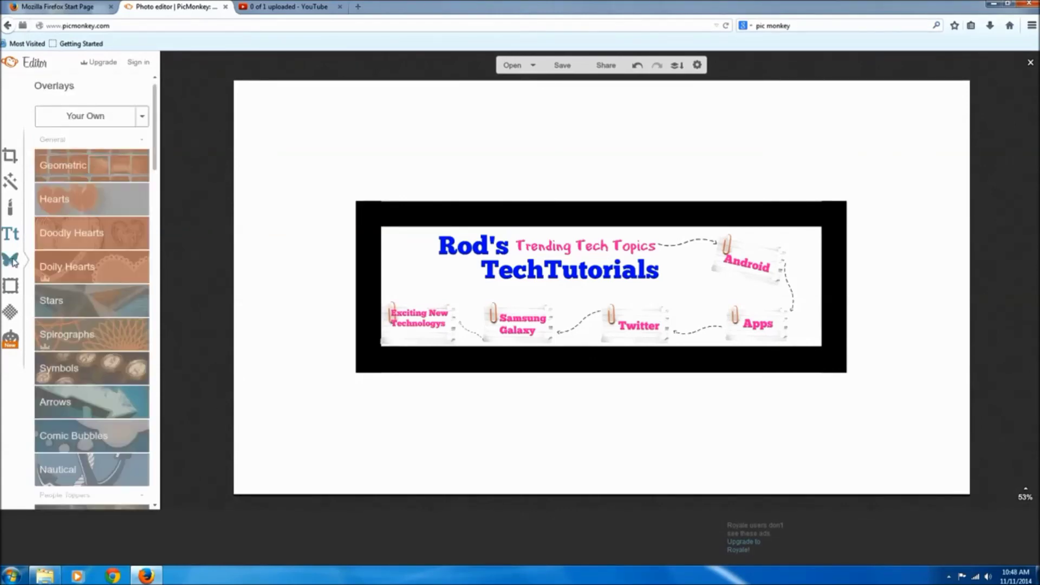
scroll(190, 332, up, 8)
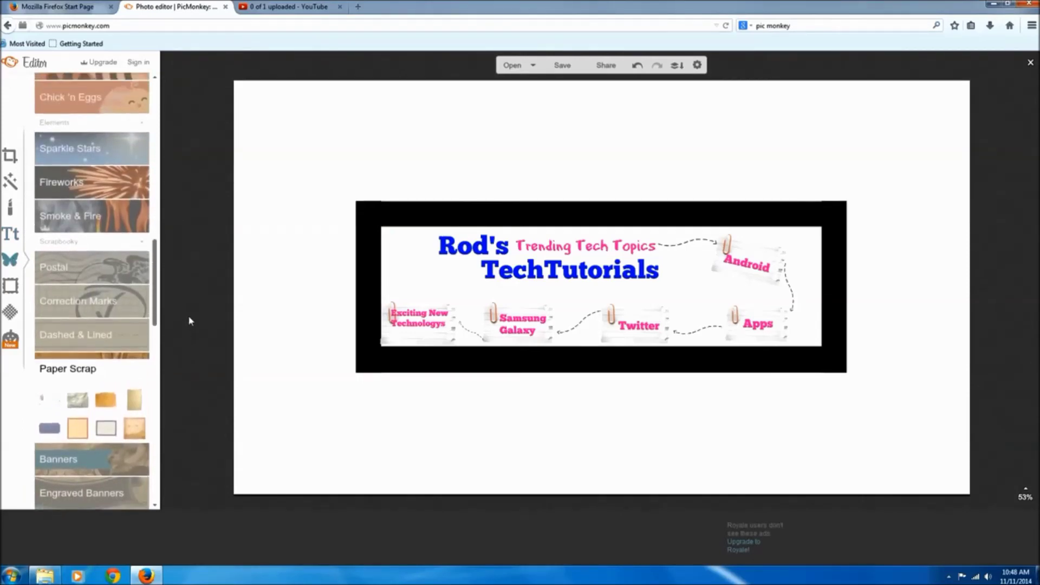
scroll(189, 279, up, 3)
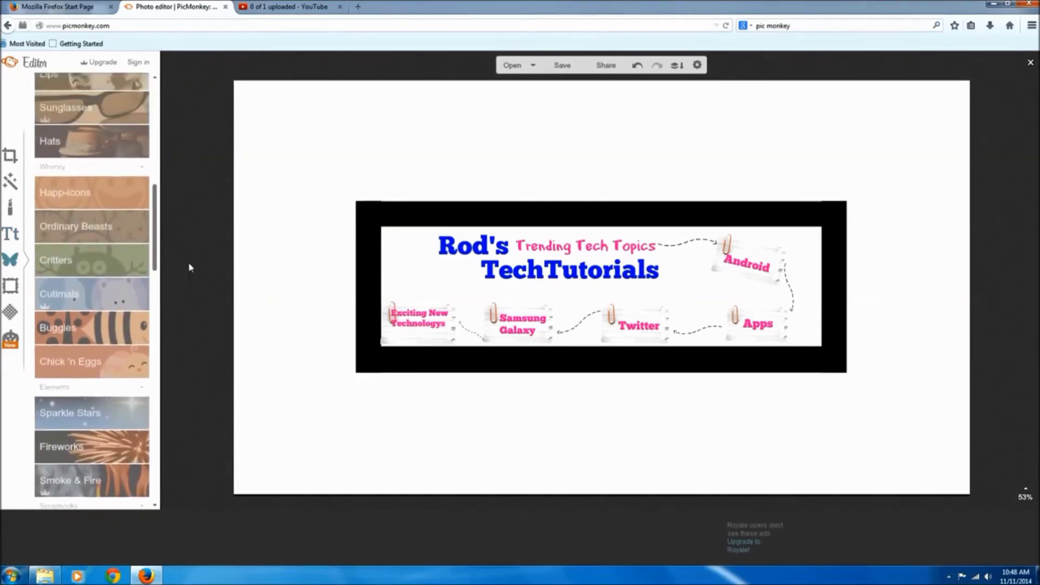
click(97, 223)
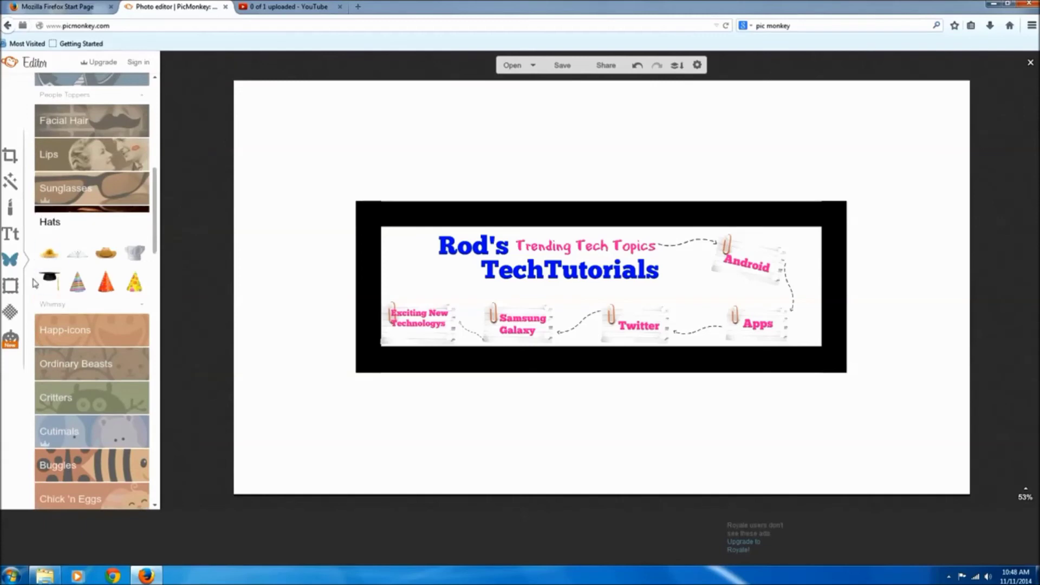
click(49, 277)
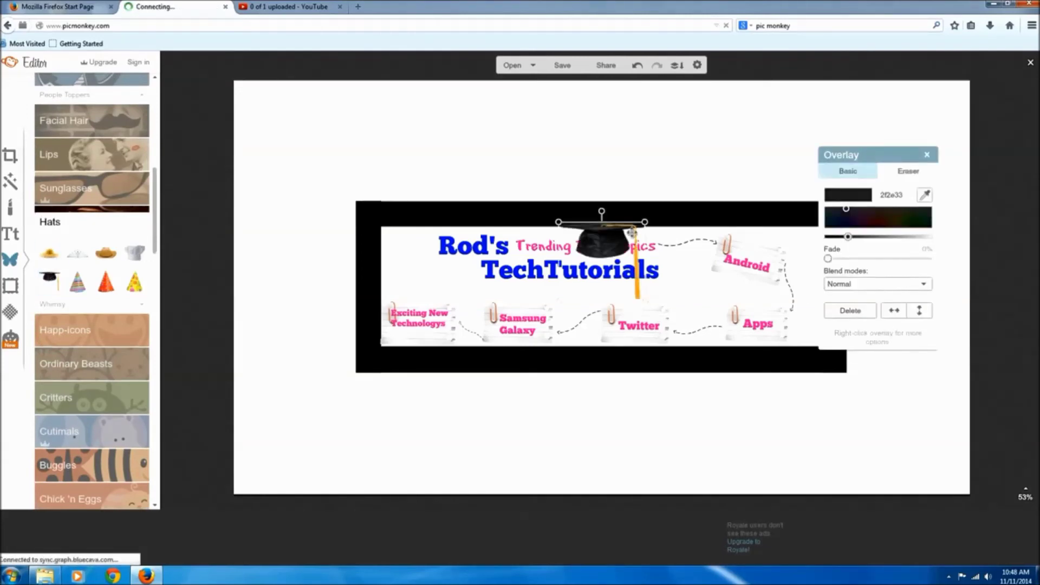
drag(644, 222, 424, 277)
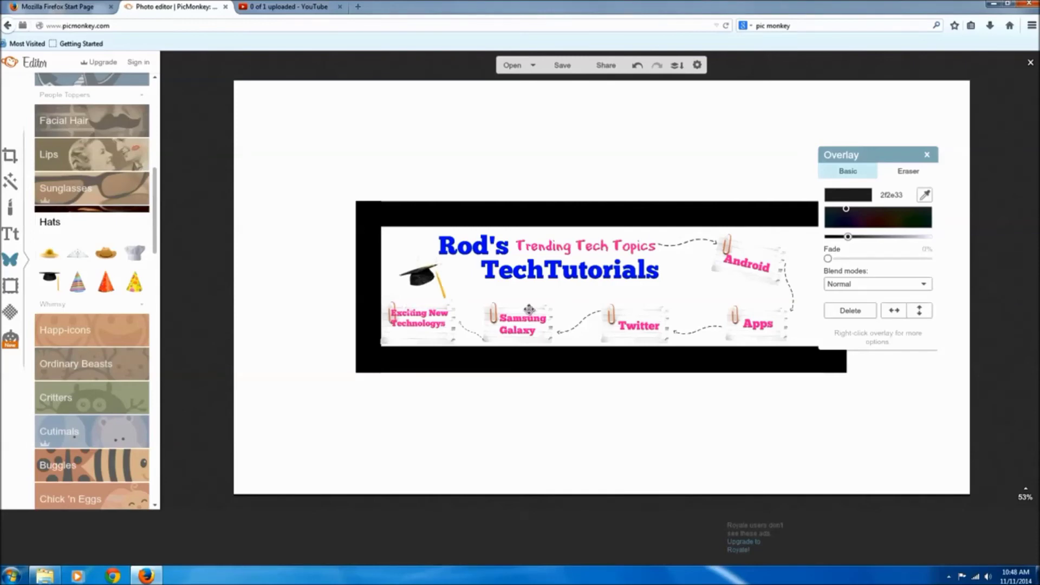
click(599, 296)
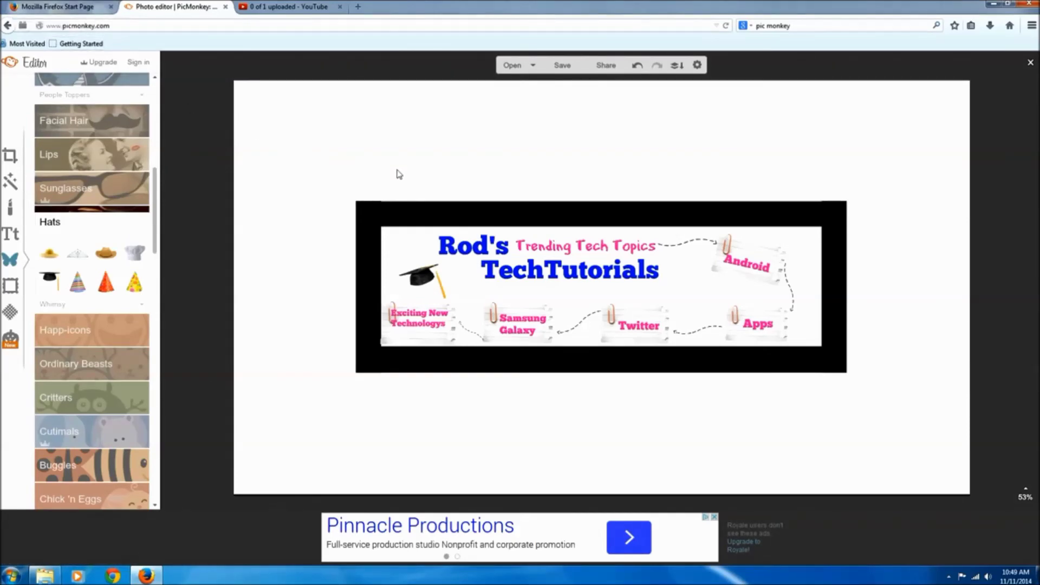
Step: Delete the four black border strips along the banner's top, right, bottom and left edges
click(530, 215)
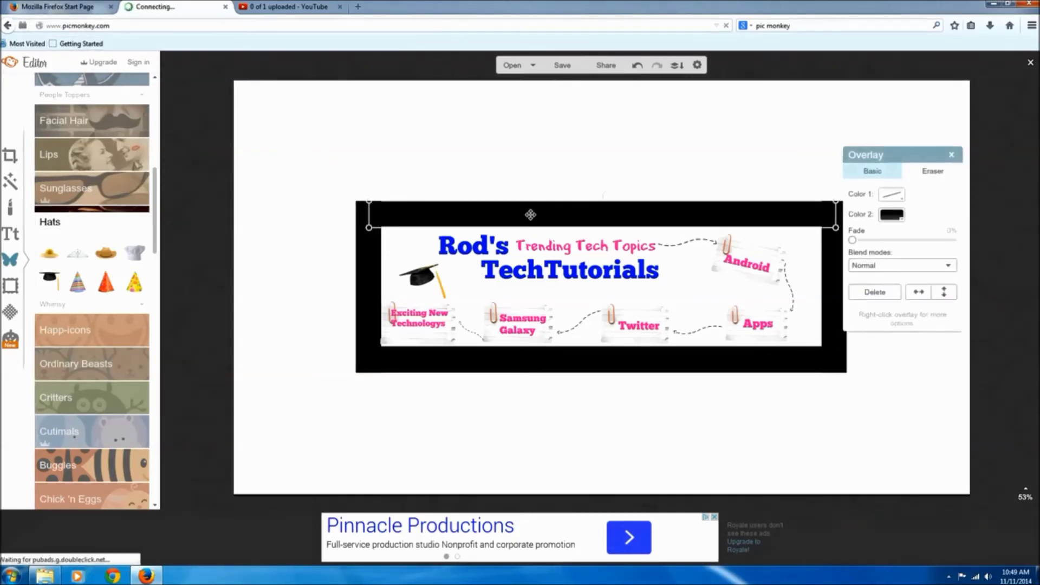
click(886, 293)
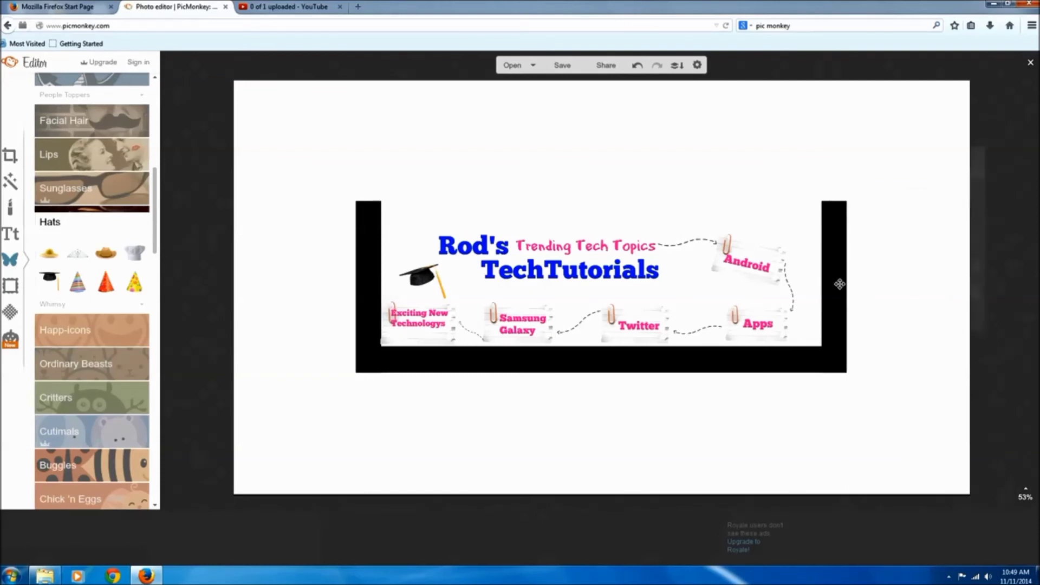
click(897, 293)
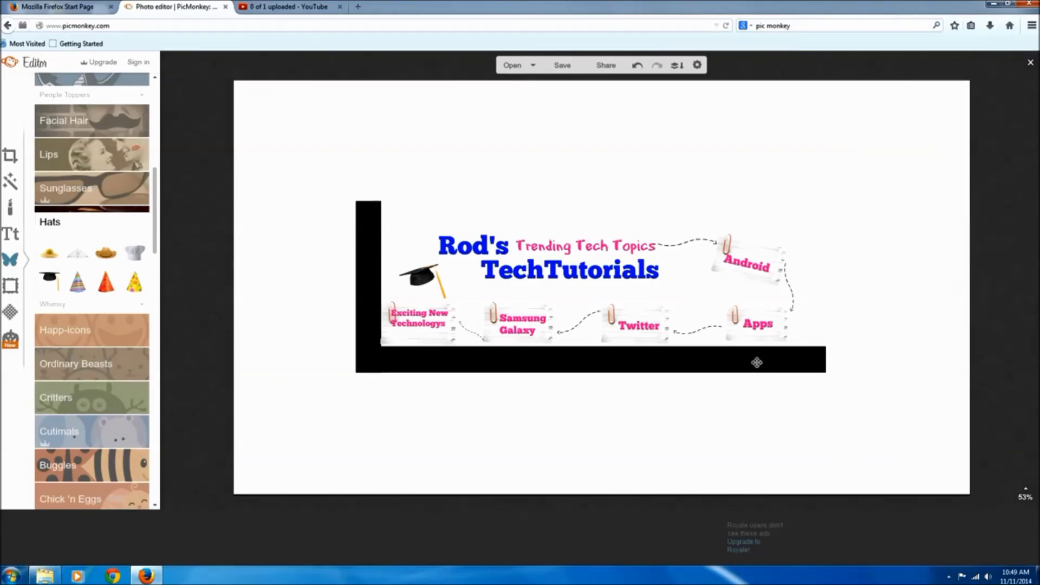
click(757, 362)
click(897, 293)
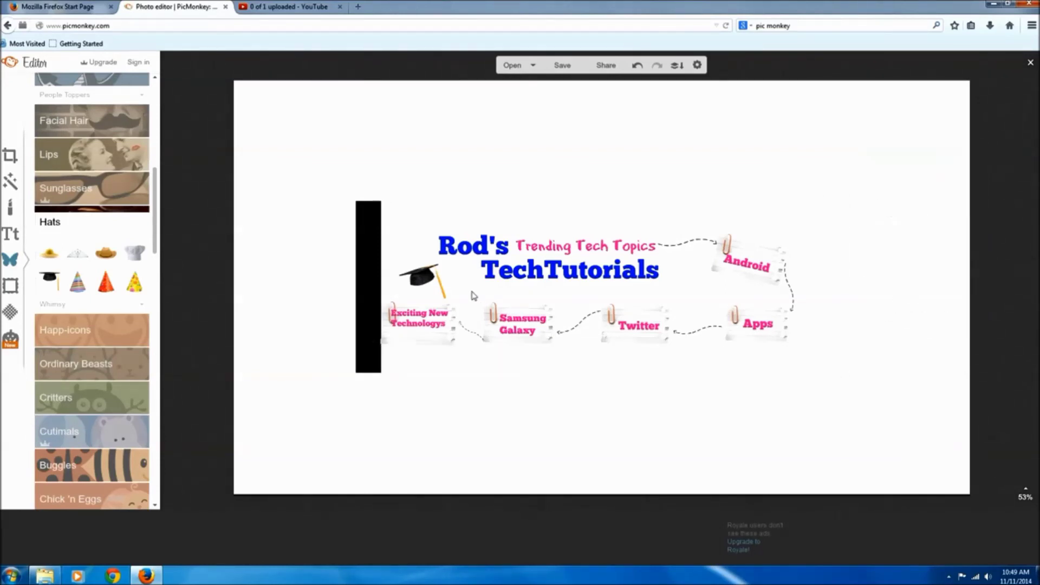
click(363, 278)
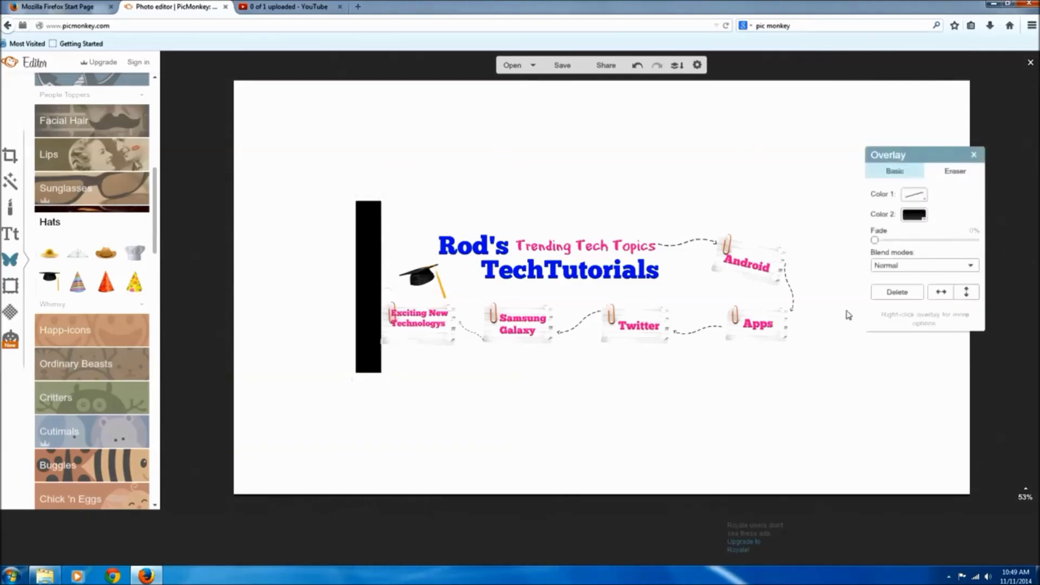
click(894, 295)
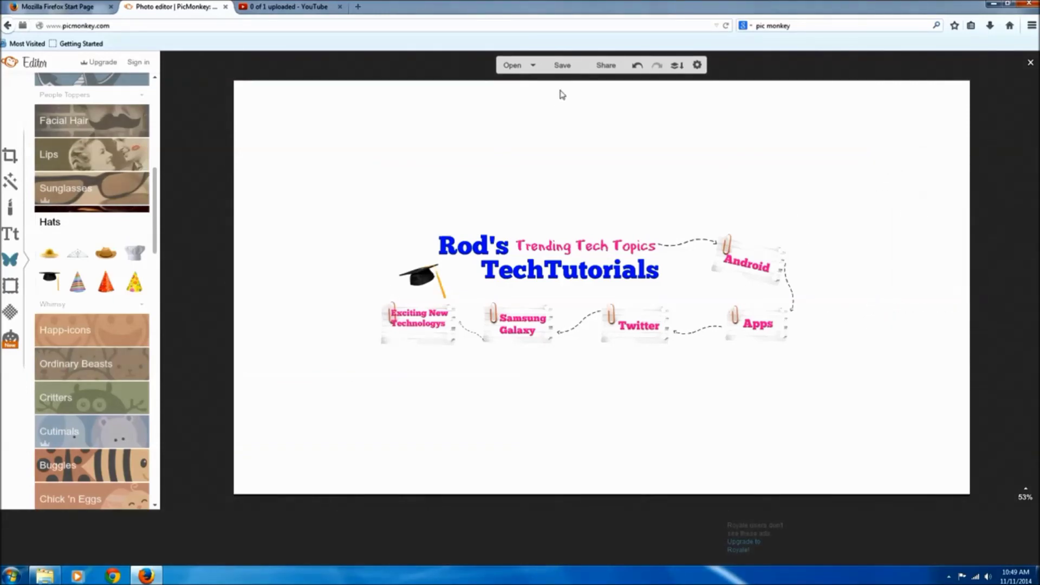
click(563, 66)
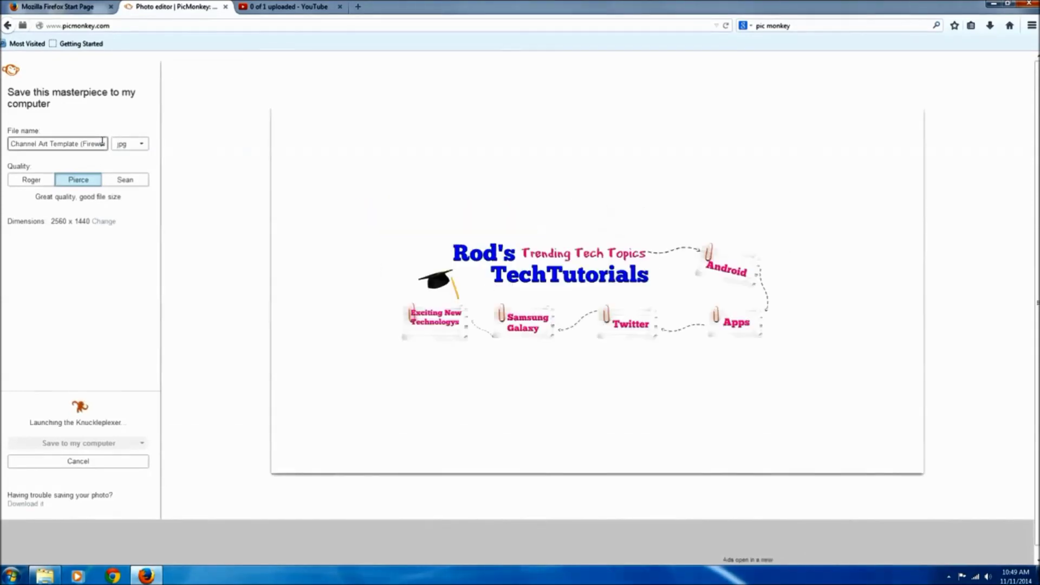
Step: Rename the banner file to 'New Art' and save it as a JPG to the Desktop
click(102, 141)
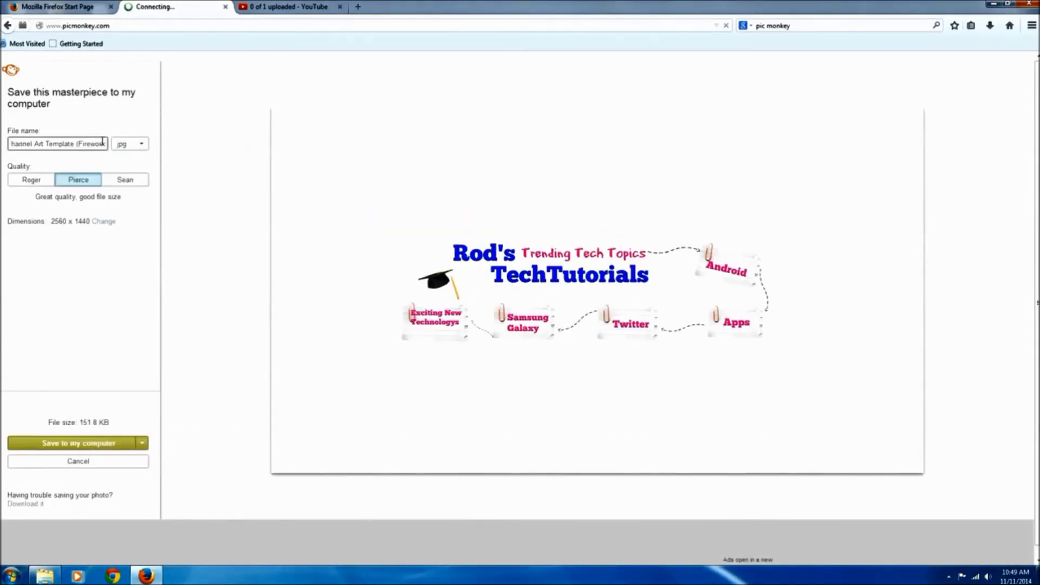
key(BackSpace)
key(BackSpace)
key(BackSpace)
key(BackSpace)
key(BackSpace)
key(BackSpace)
key(BackSpace)
key(BackSpace)
key(BackSpace)
key(BackSpace)
key(BackSpace)
key(BackSpace)
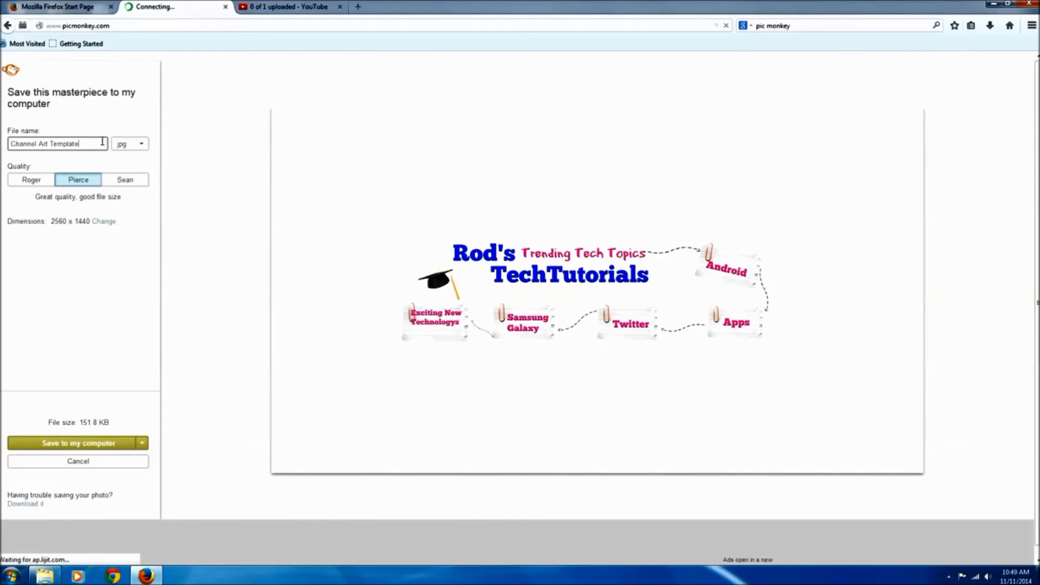
key(BackSpace)
key(BackSpace)
key(BackSpace)
key(BackSpace)
key(BackSpace)
key(BackSpace)
key(BackSpace)
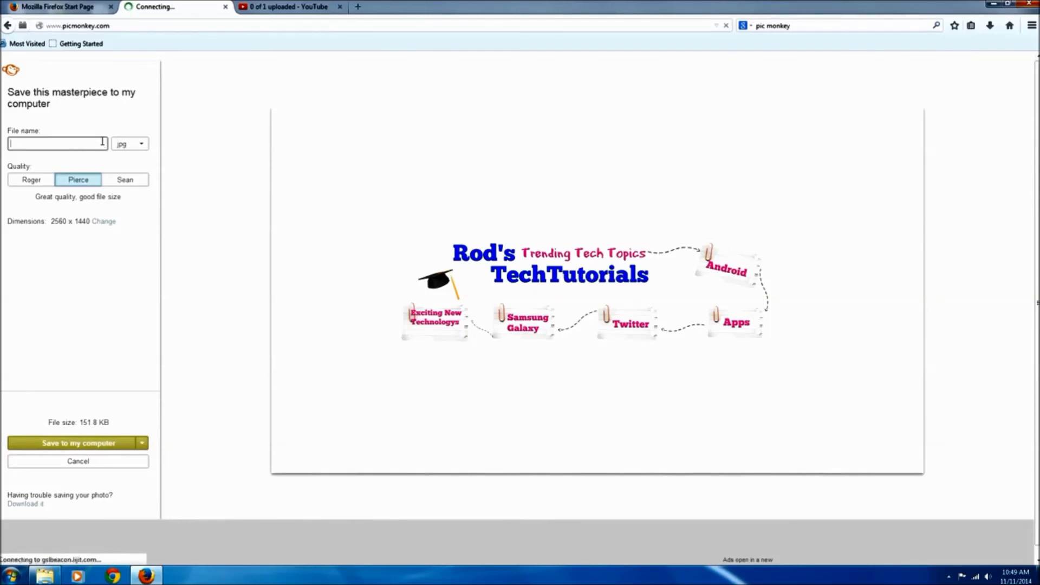
text(New)
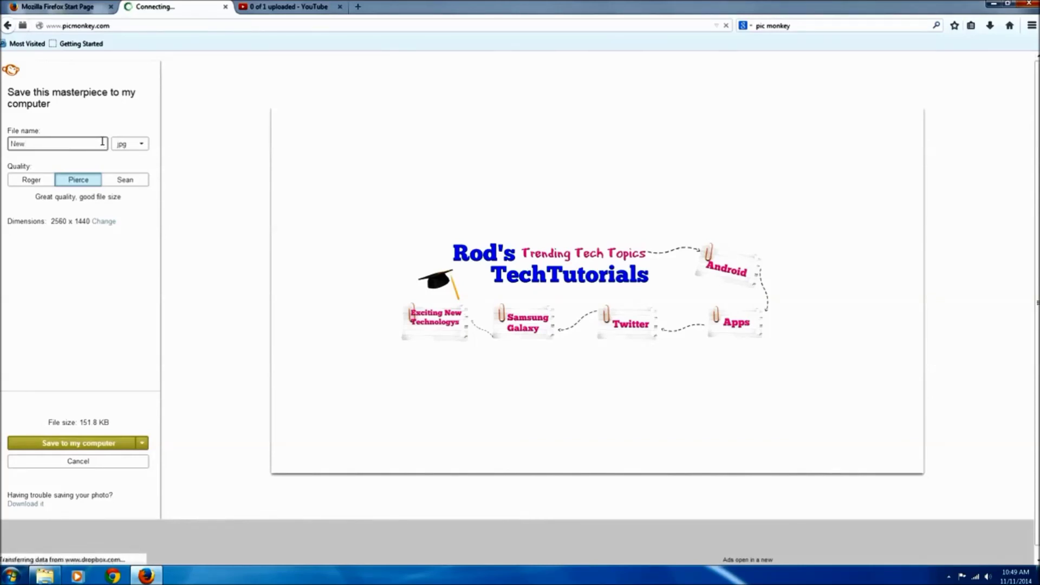
text( Art)
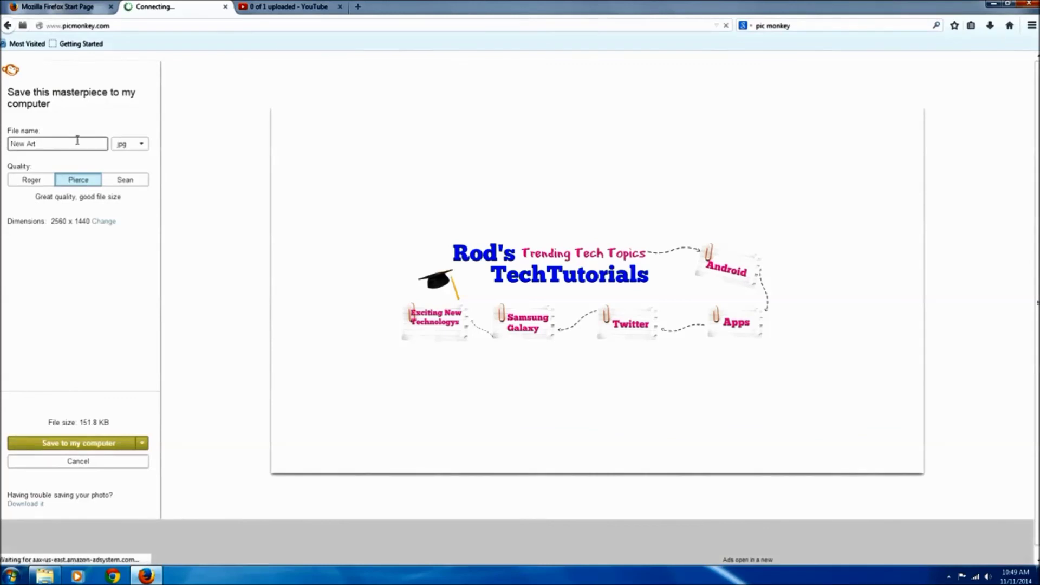
click(108, 442)
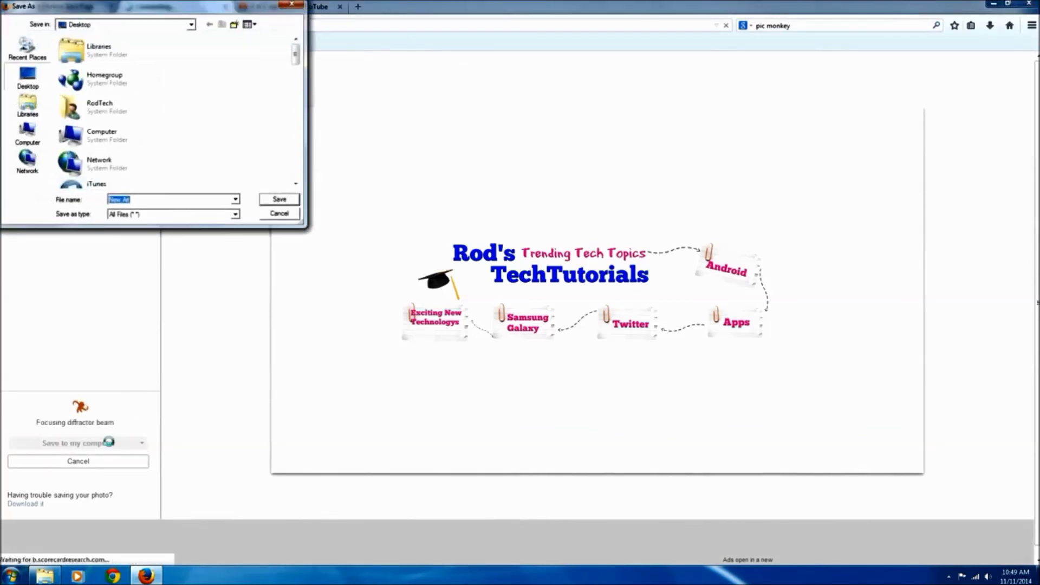
click(279, 199)
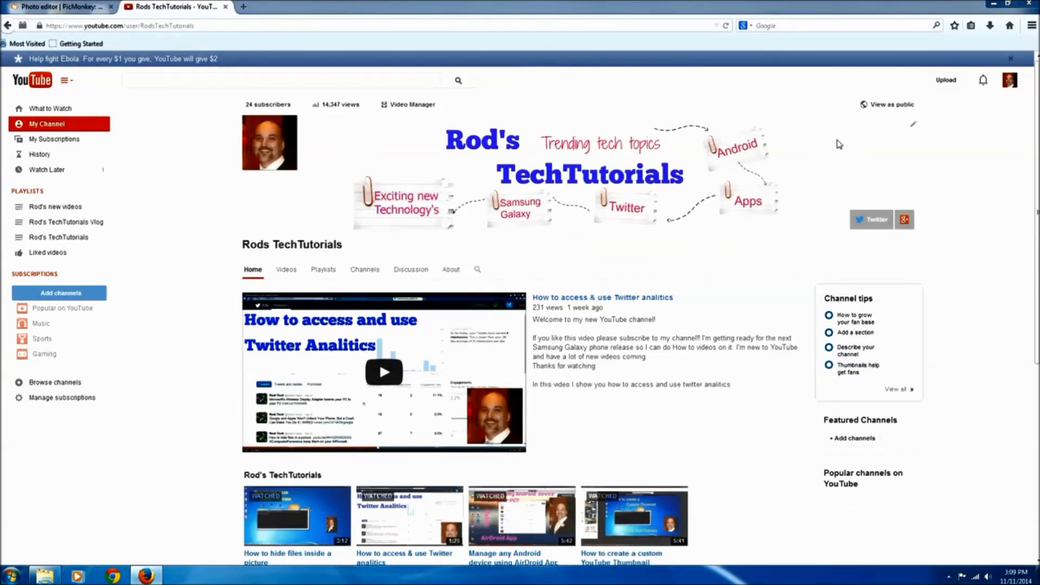
Step: Replace the YouTube channel art with the 2014-11-11 banner image from Your photos
click(915, 128)
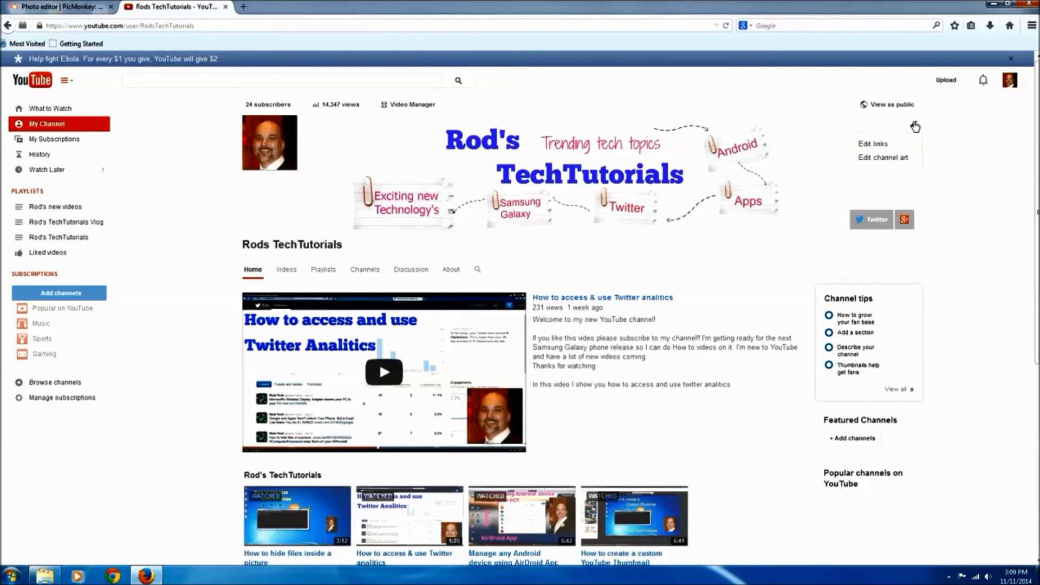
click(889, 158)
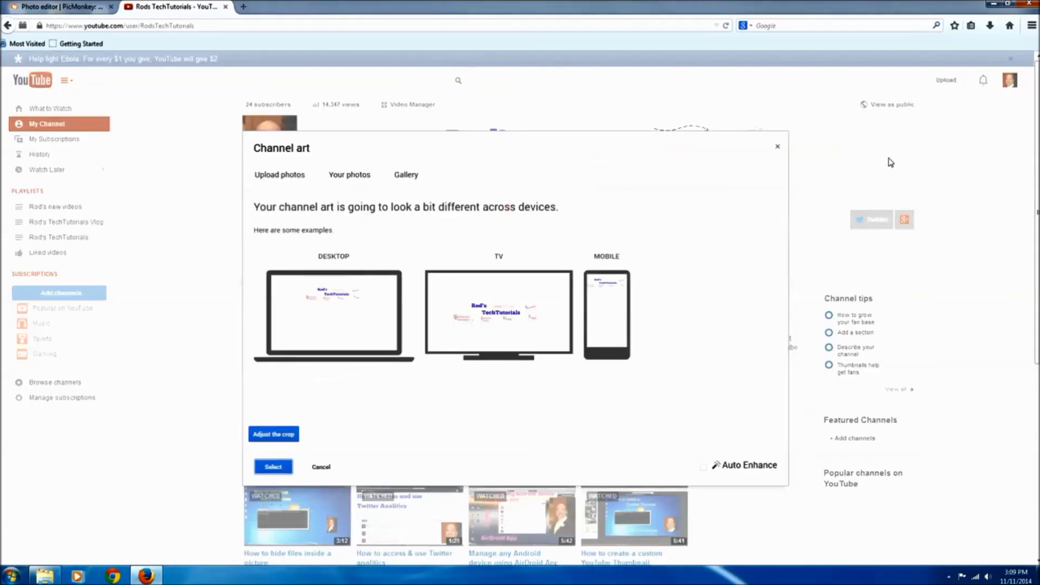
click(359, 179)
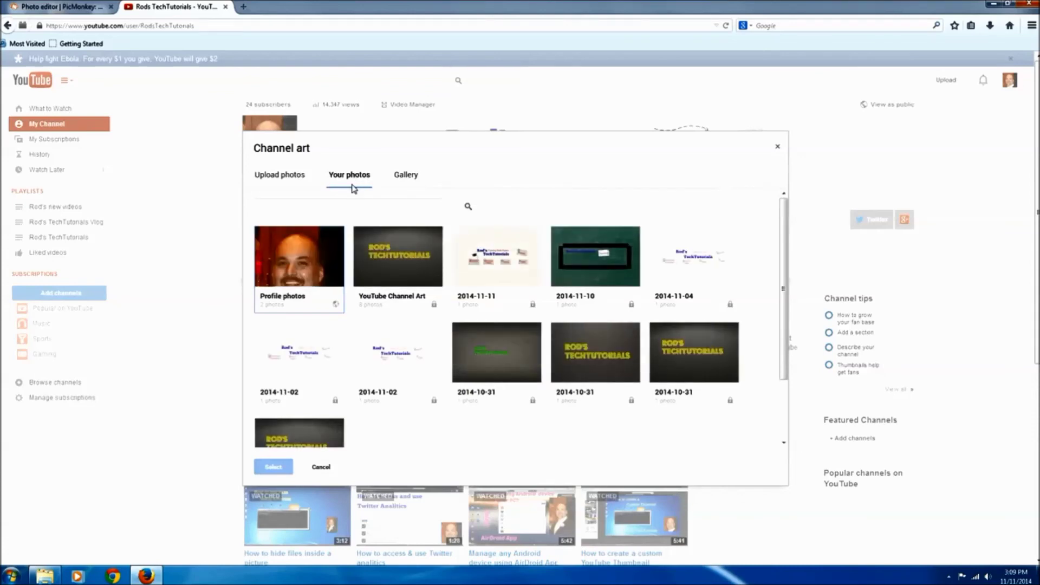
click(504, 255)
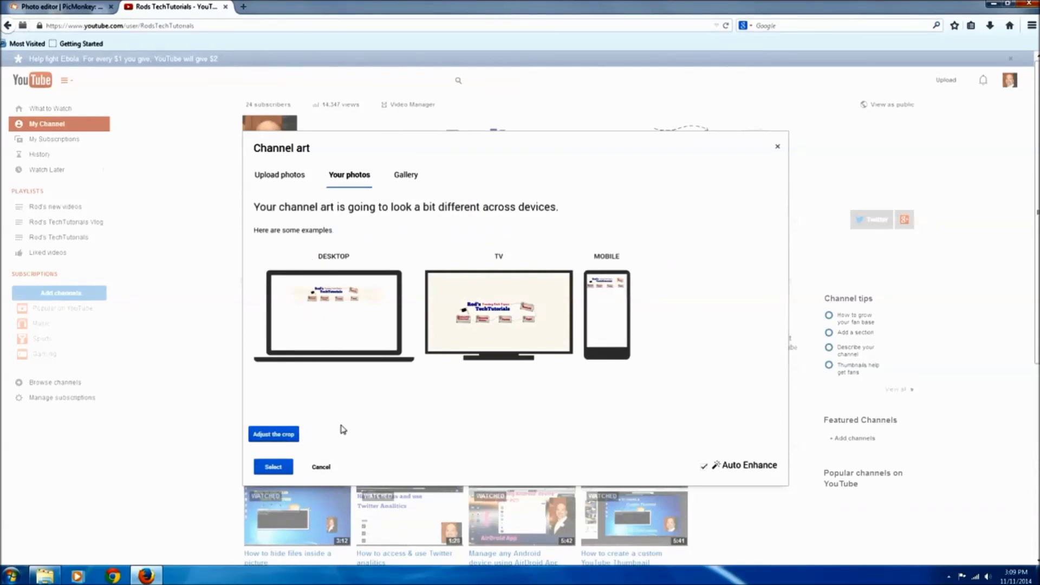
click(273, 466)
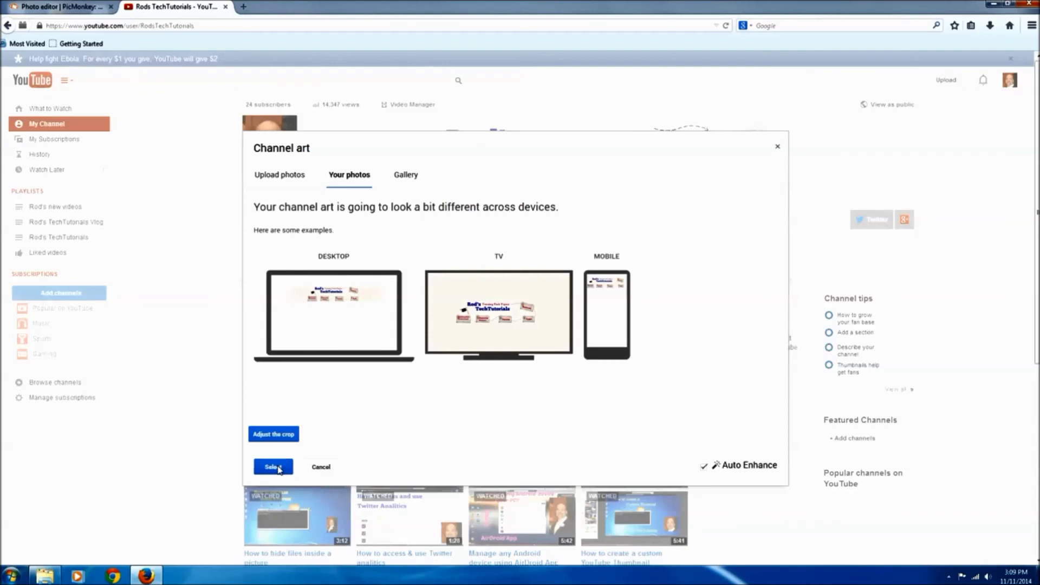